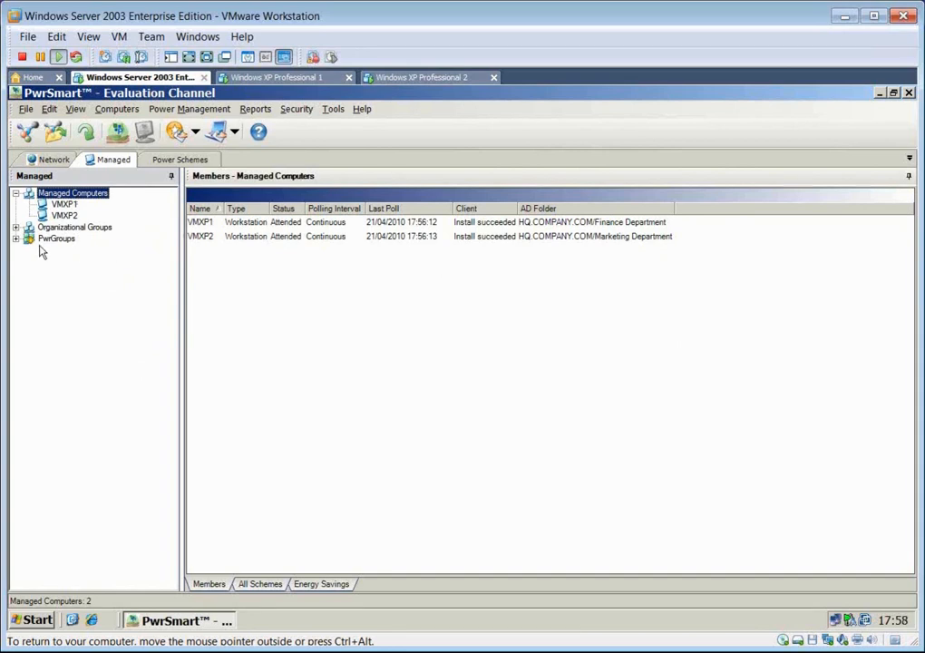
- Expand Organizational Groups through COMPANY.COM and HQ to show its departments
left_click(15, 226)
left_click(29, 237)
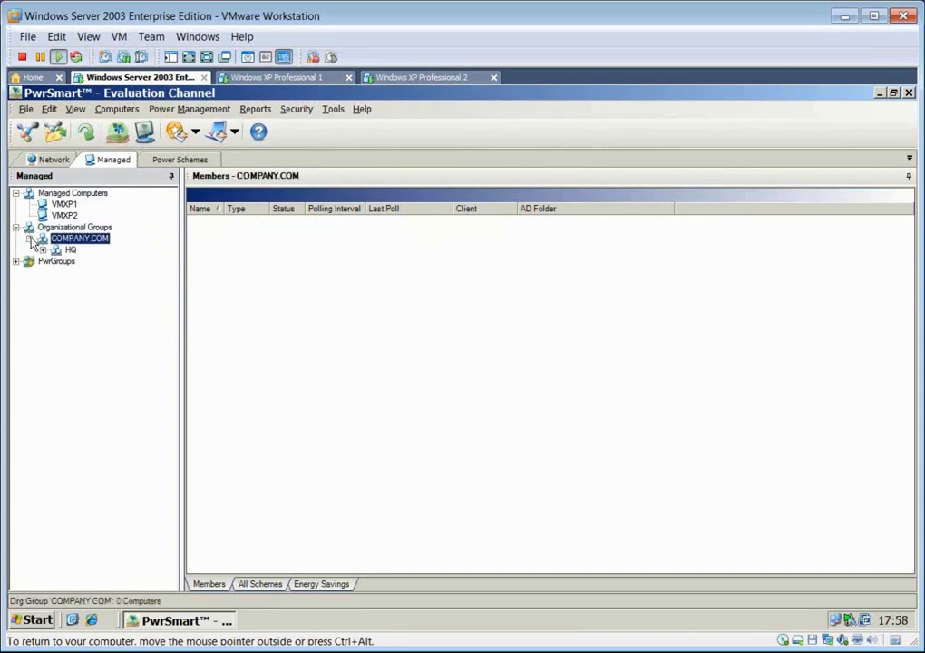
left_click(43, 250)
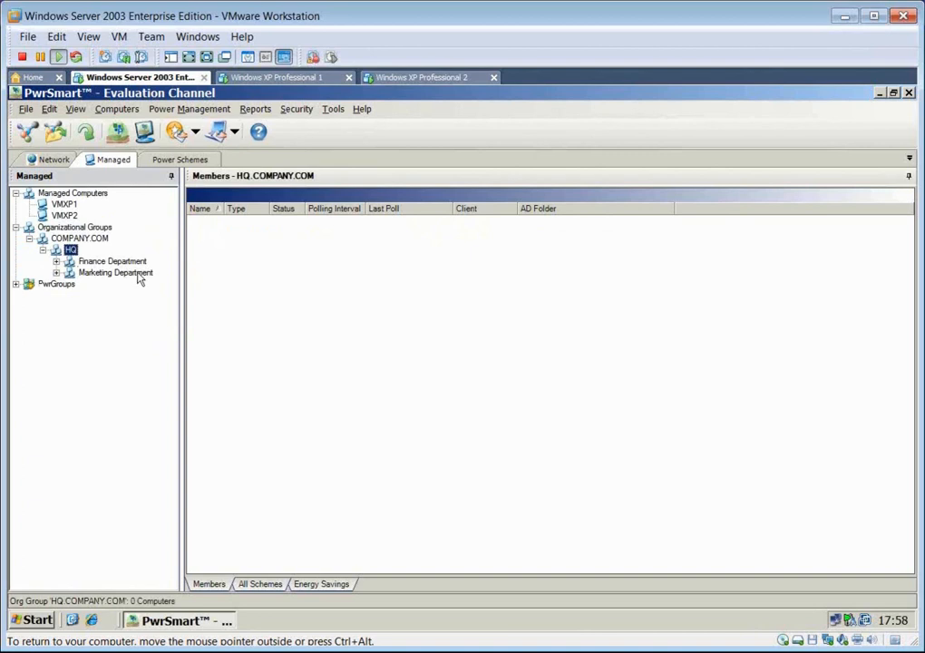
- Group the Managed Computers list by AD Folder, expanding both department groups and best-fitting all columns
left_click(77, 194)
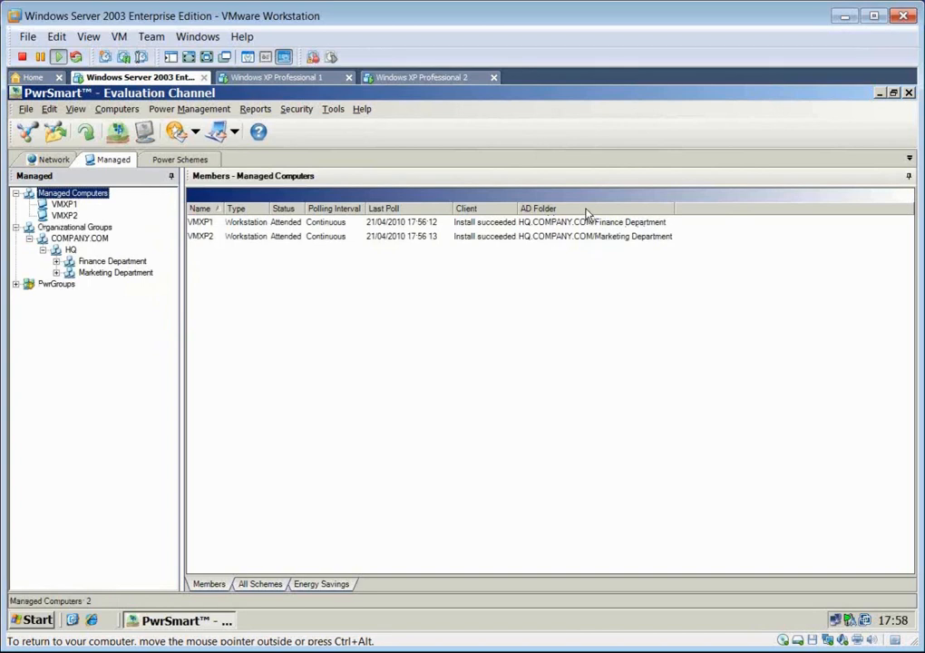
left_click_drag(587, 212, 584, 201)
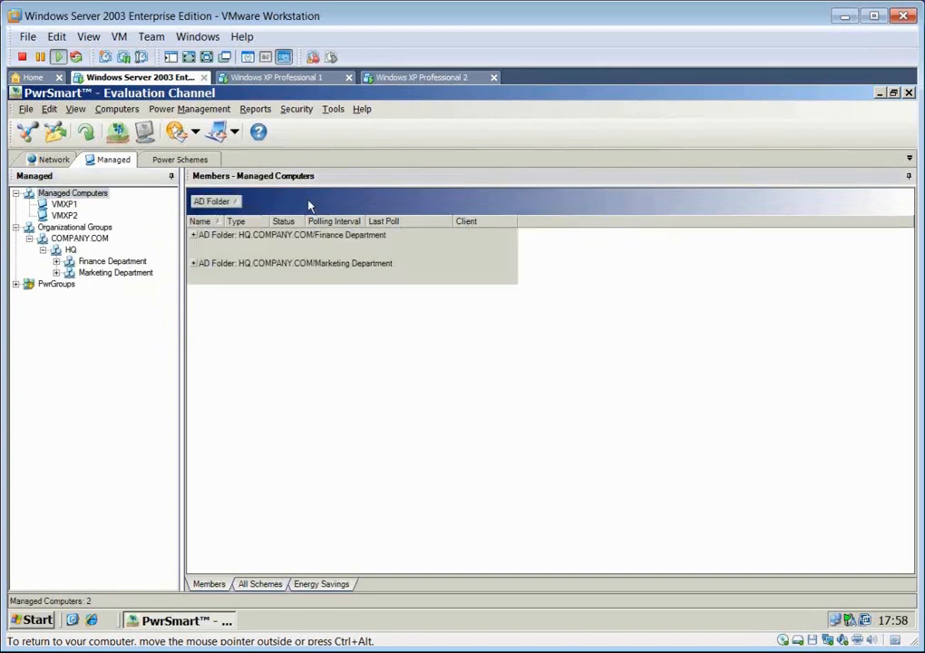
left_click(193, 236)
left_click(193, 263)
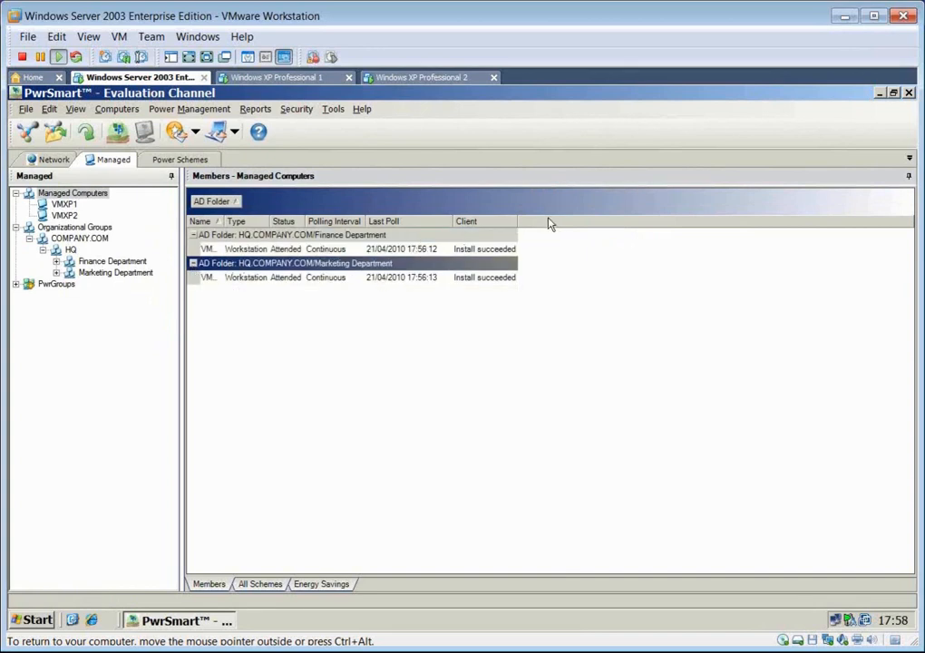
right_click(495, 222)
left_click(545, 333)
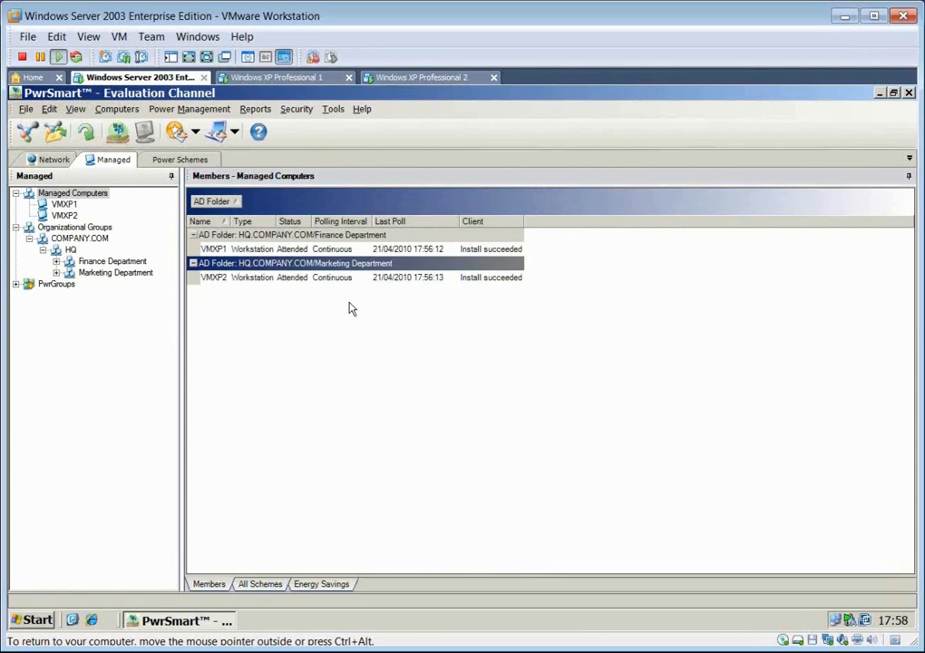
- Add the Logon User, IP Address and Chassis Type fields to the Managed Computers list and best-fit all columns
right_click(648, 225)
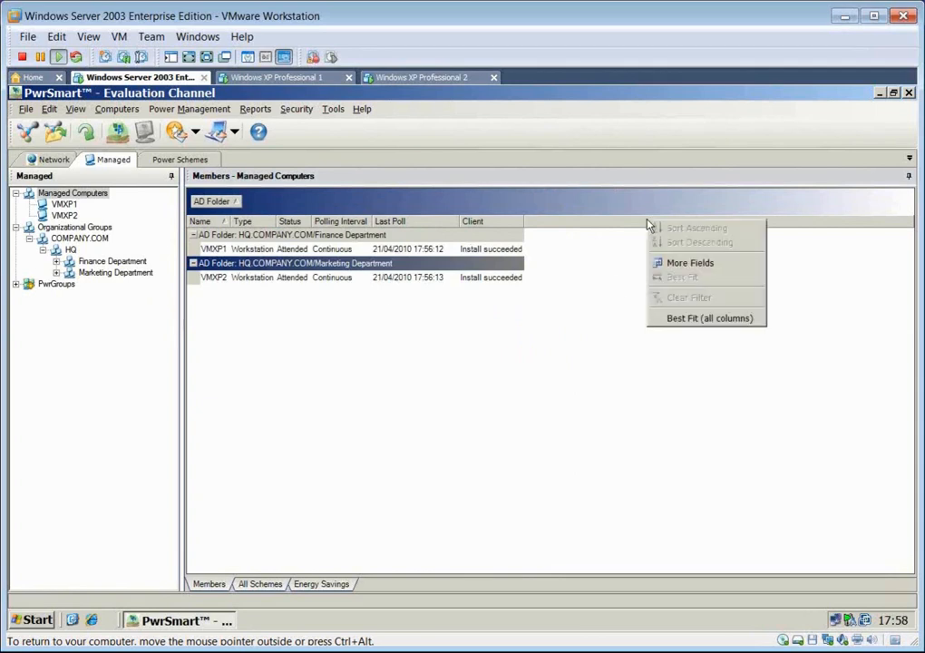
left_click(718, 268)
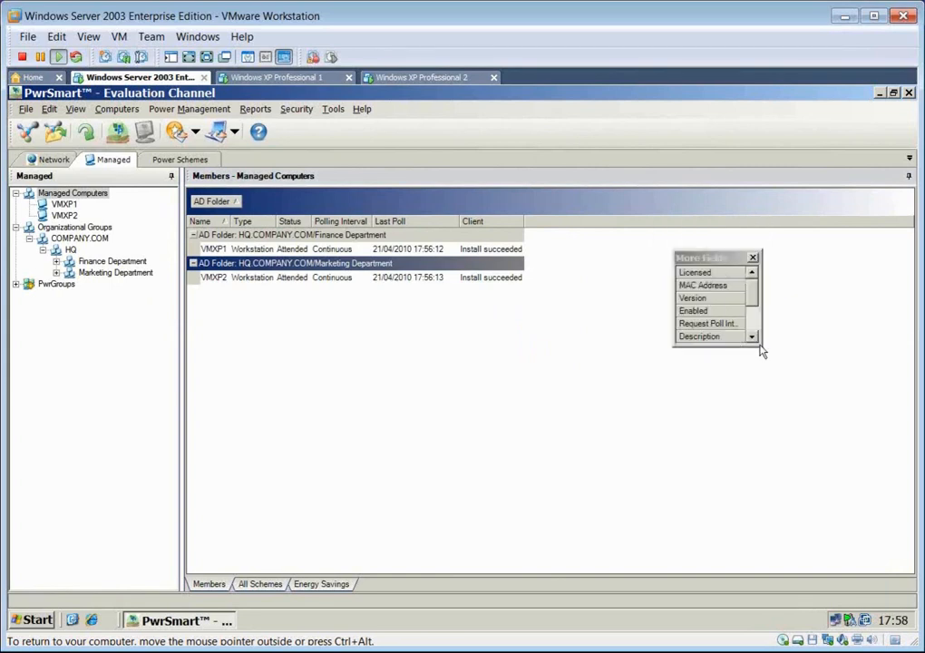
left_click_drag(674, 347, 558, 529)
left_click_drag(599, 362, 529, 222)
left_click_drag(606, 381, 567, 222)
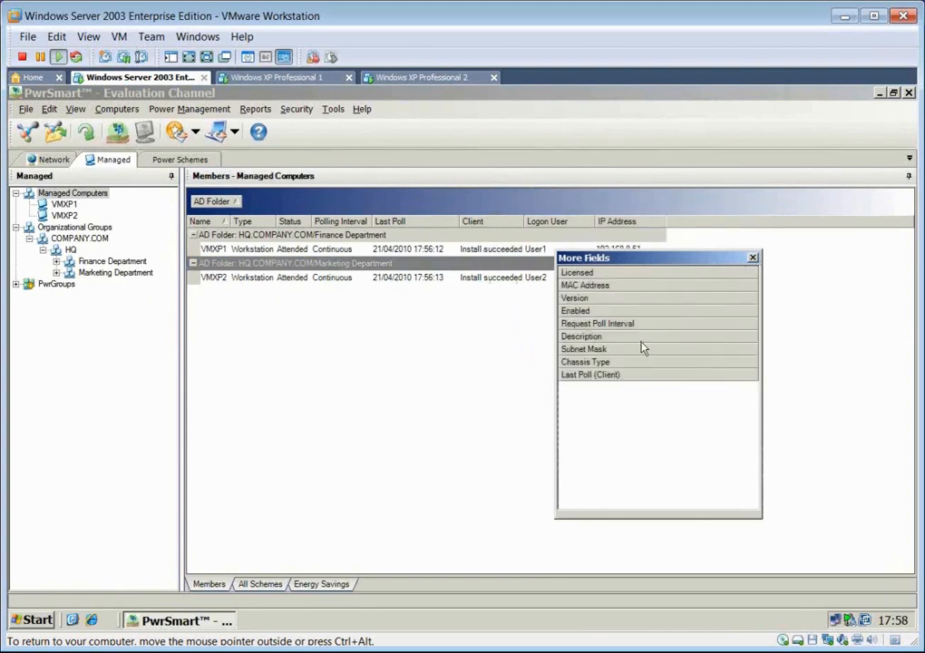
left_click_drag(585, 361, 699, 222)
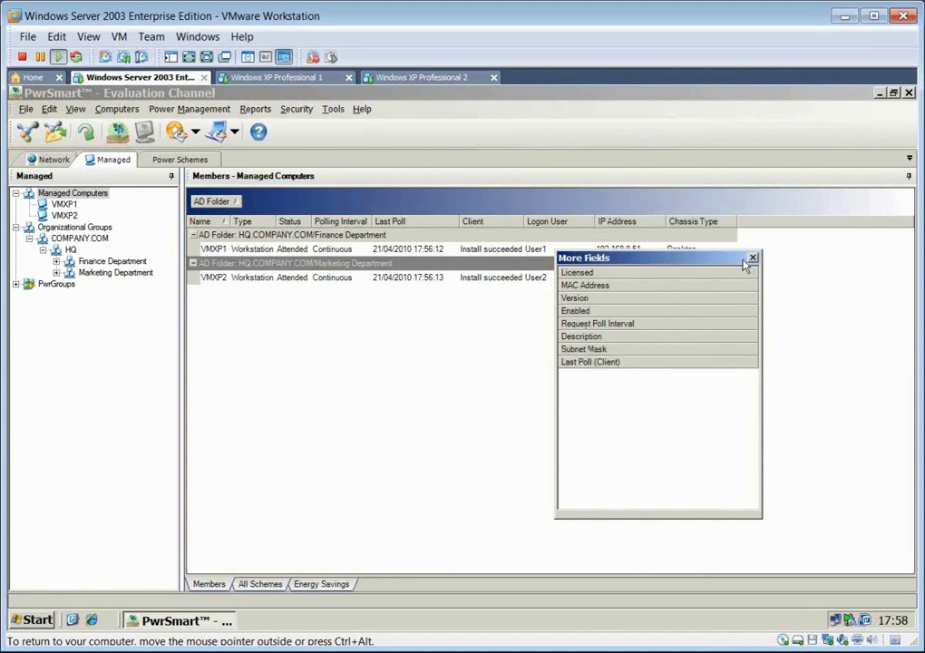
left_click(754, 258)
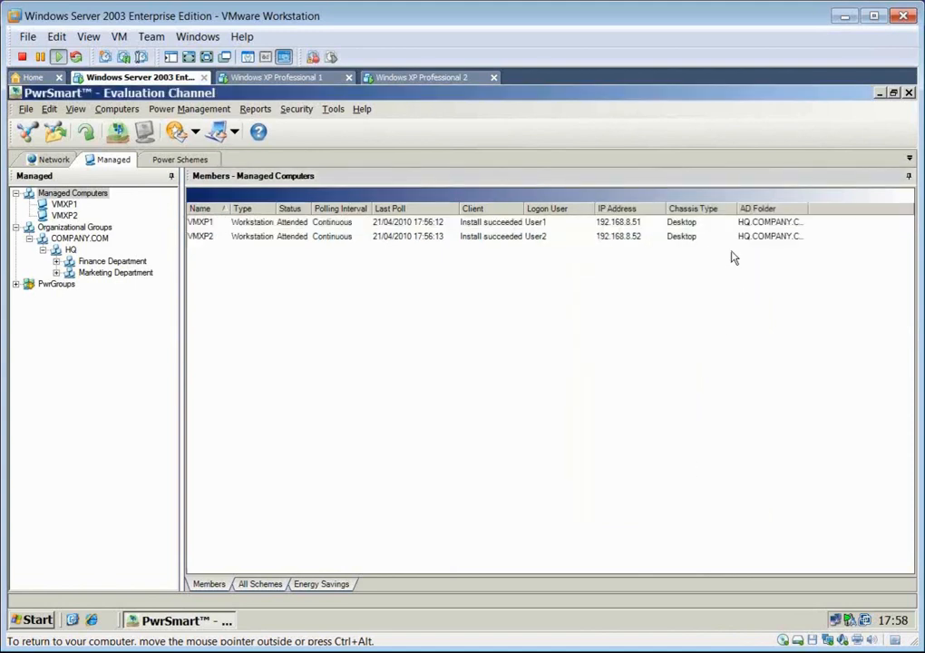
right_click(776, 207)
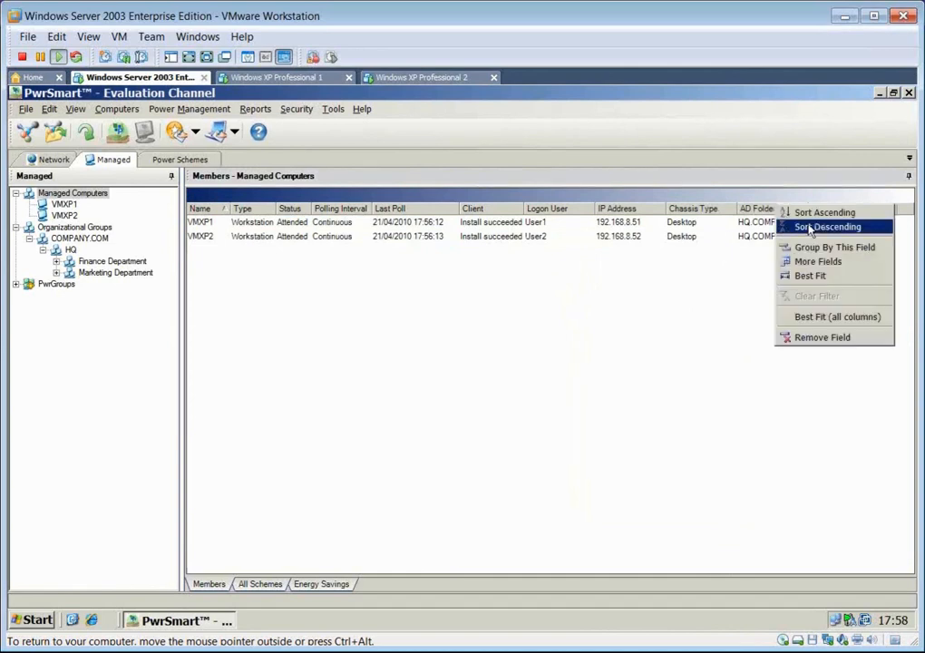
left_click(850, 318)
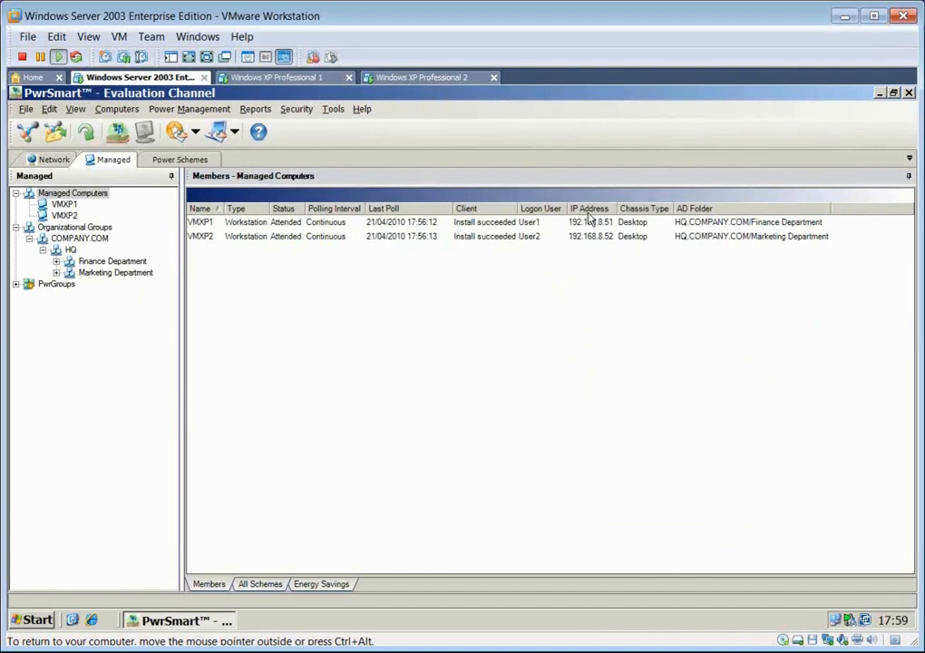
- Remove the Chassis Type, IP Address and Logon User fields from the Managed Computers list
right_click(706, 211)
right_click(643, 211)
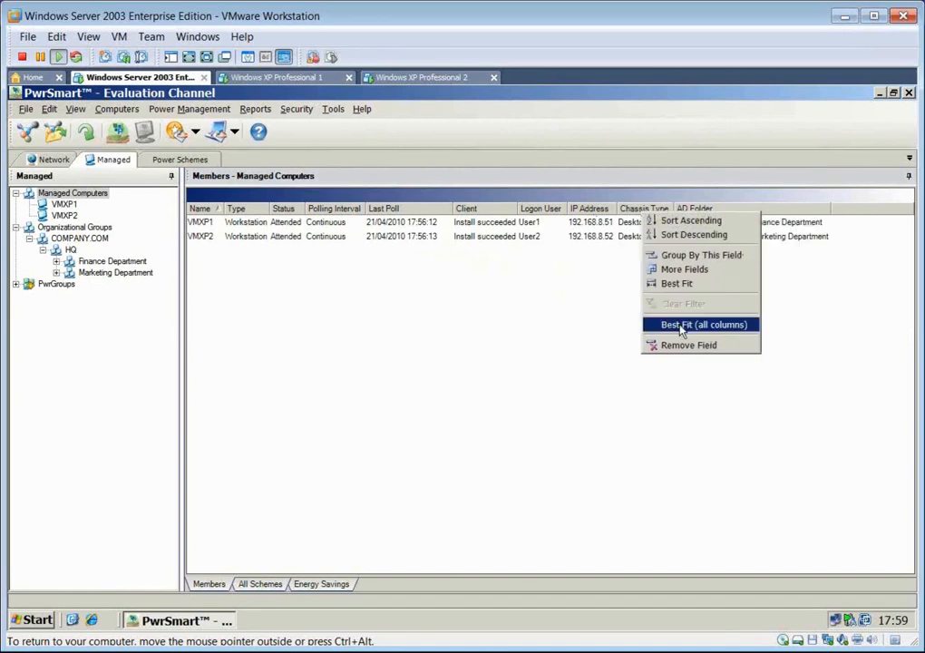
left_click(682, 345)
right_click(593, 206)
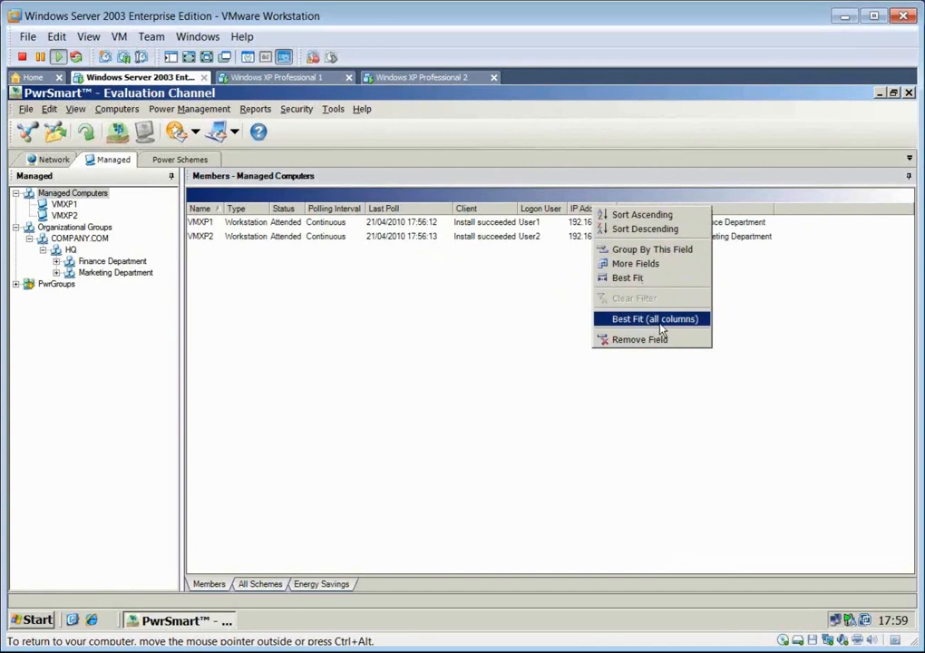
left_click(665, 339)
right_click(543, 210)
left_click(588, 342)
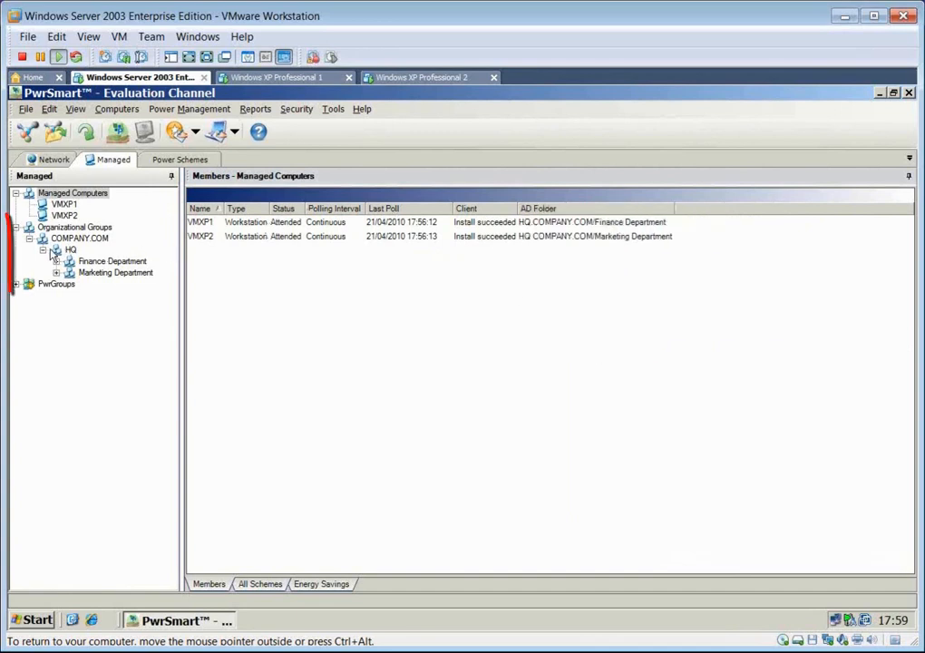
- View the members of COMPANY.COM and HQ, then expand the Finance Department group
left_click(80, 237)
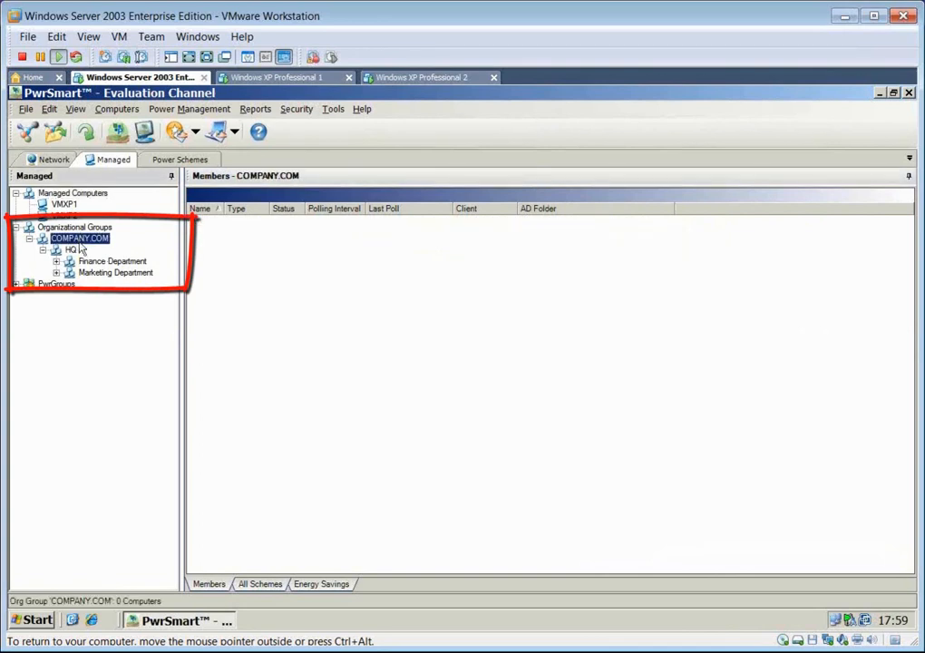
left_click(71, 249)
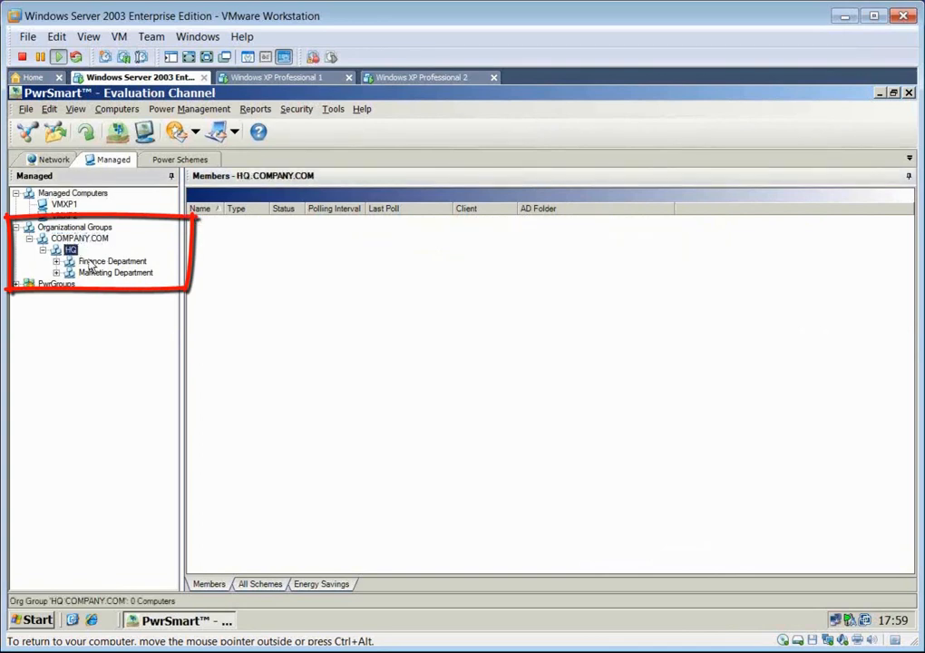
left_click(91, 263)
double_click(91, 264)
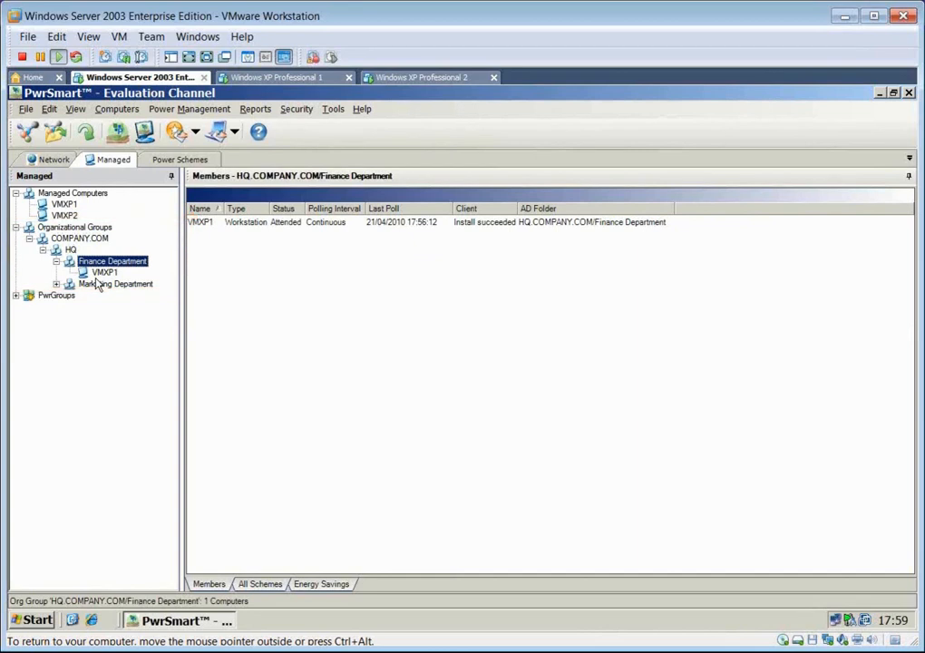
- Delete the COMPANY.COM organizational group and bring it back into the tree
left_click(81, 238)
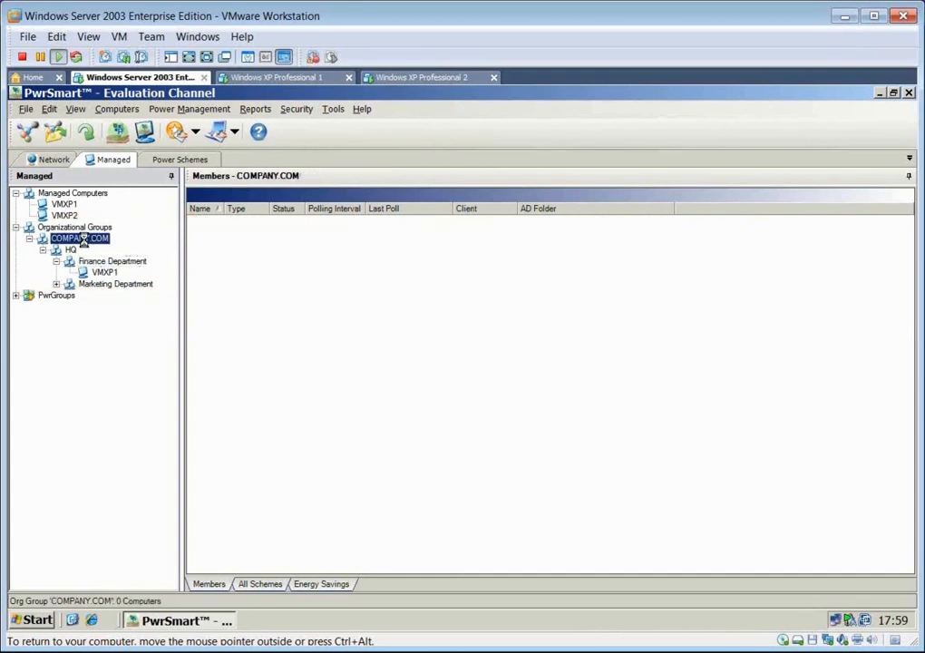
key("Delete")
left_click(448, 385)
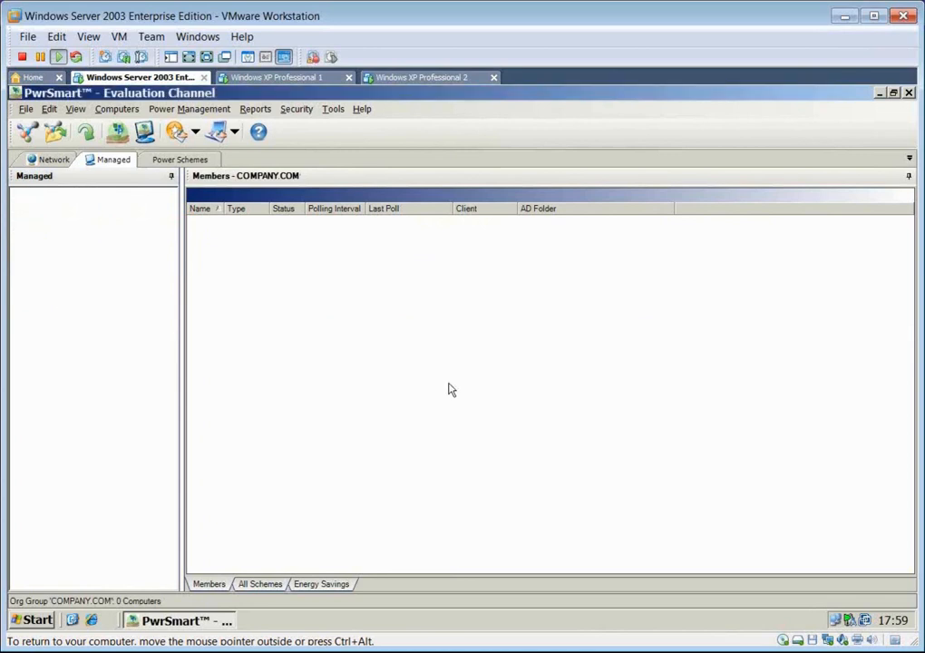
key("ctrl+v")
- Expand COMPANY.COM down to the Finance and Marketing departments and view their computers VMXP1 and VMXP2
double_click(57, 230)
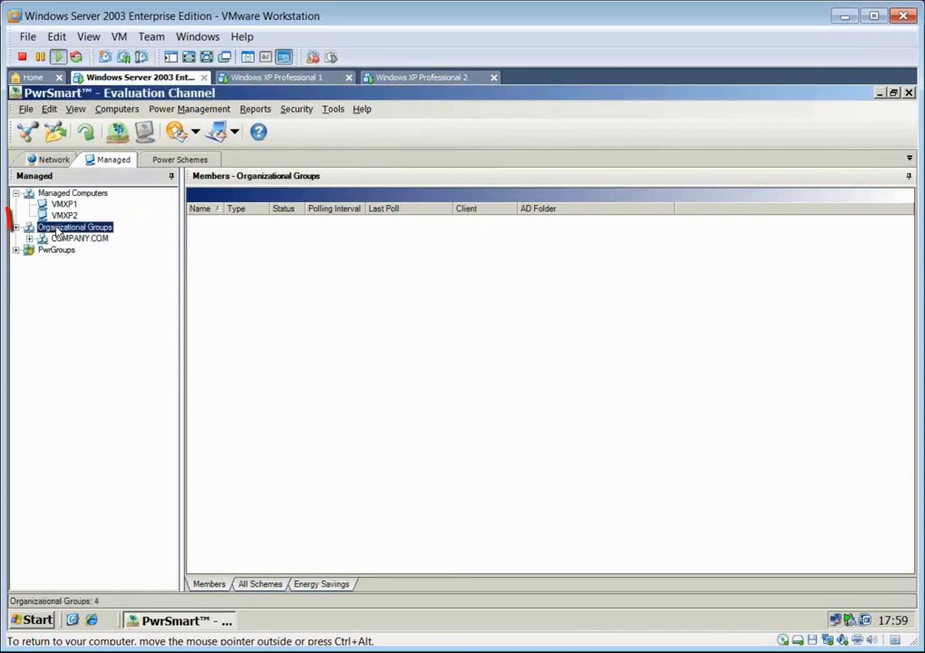
double_click(80, 239)
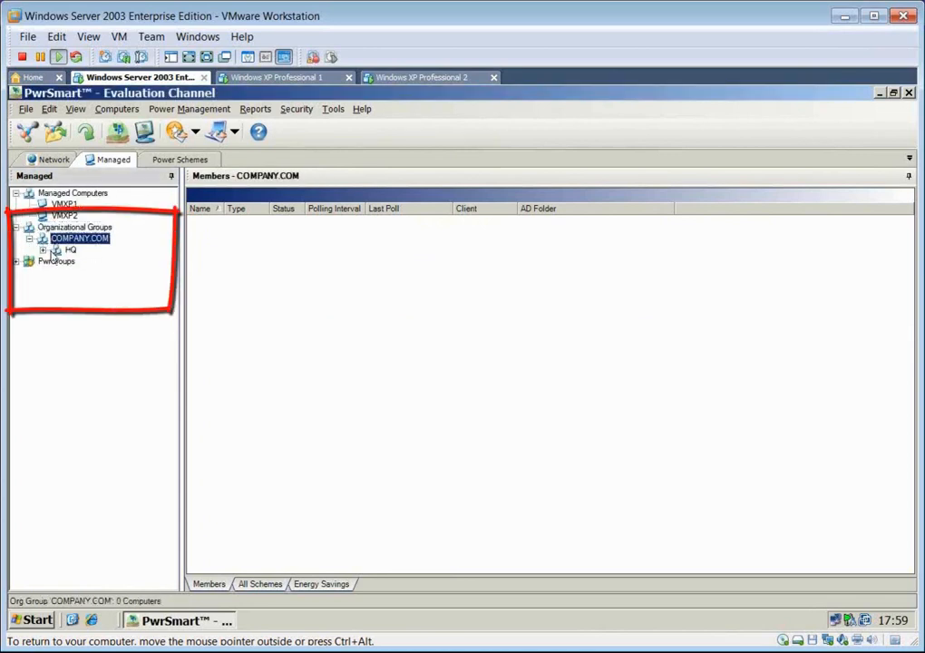
double_click(56, 250)
double_click(100, 262)
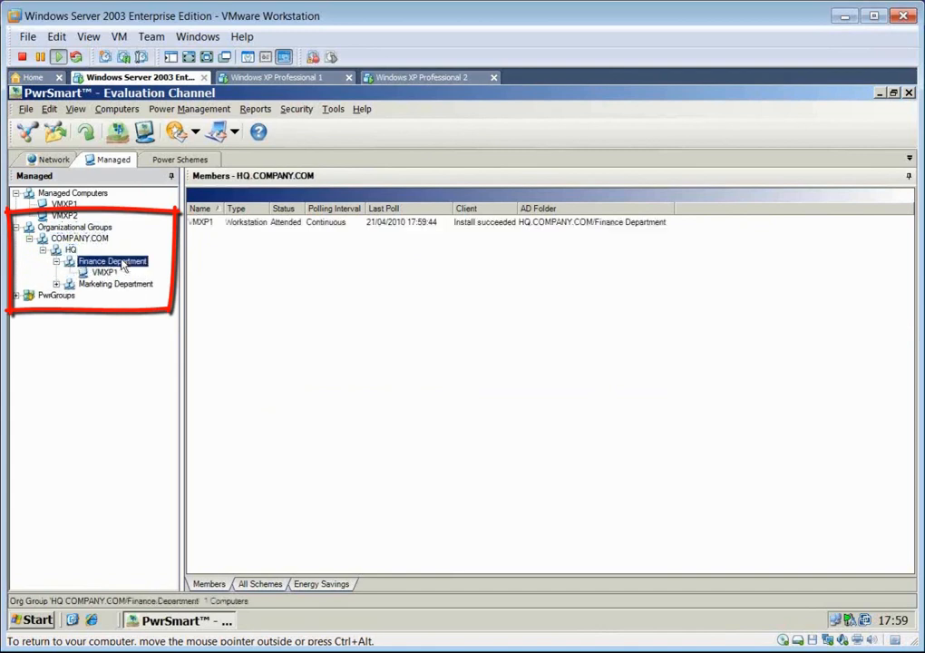
double_click(124, 285)
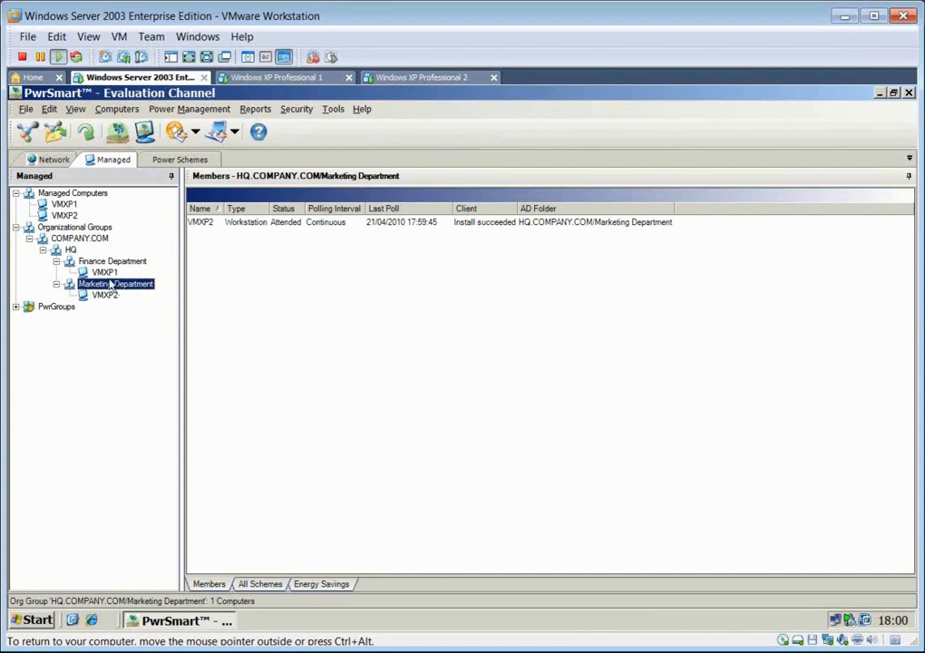
left_click(106, 273)
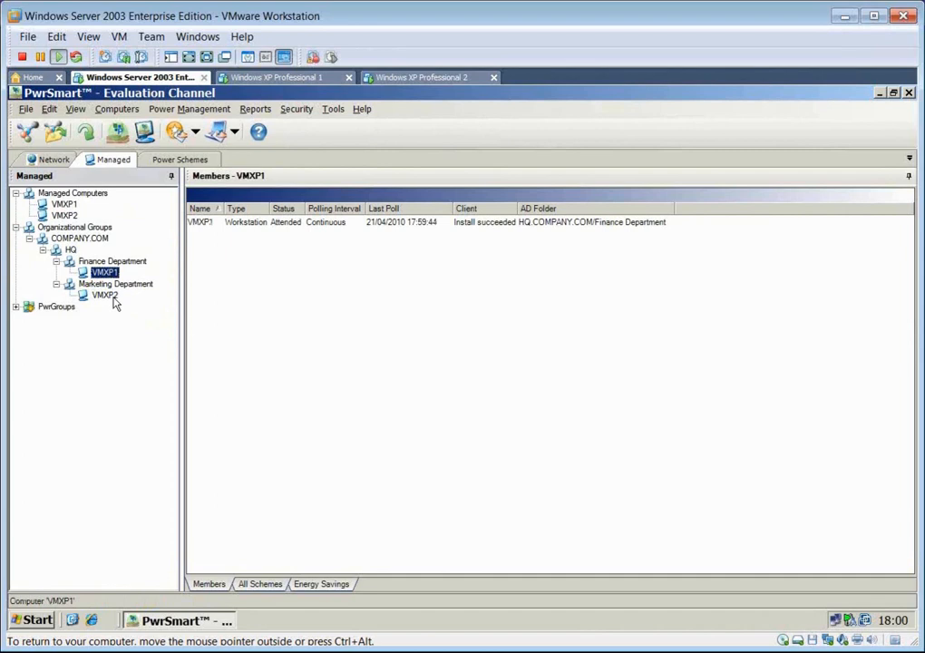
left_click(113, 297)
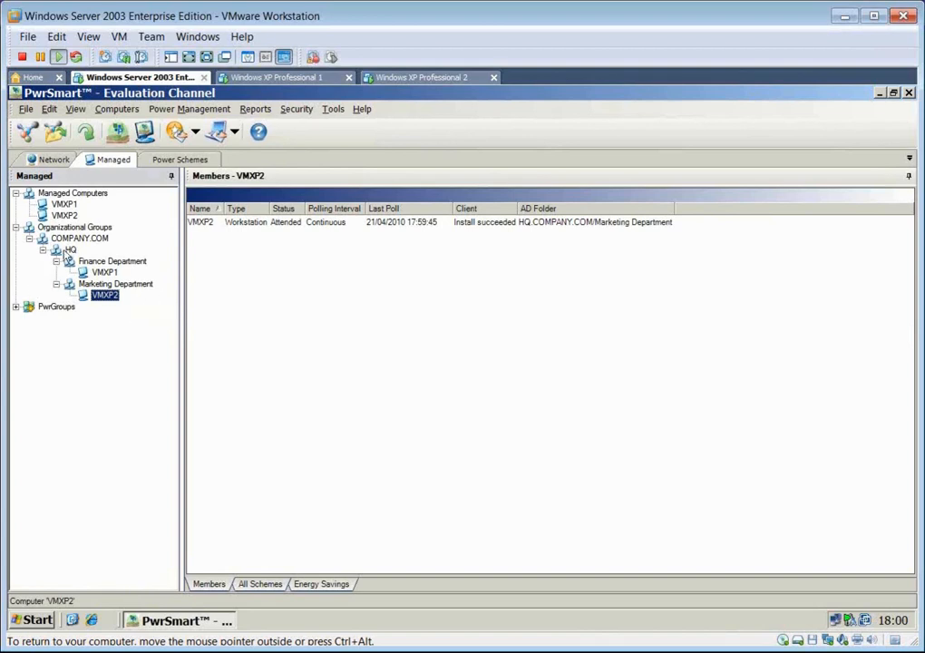
- Create a subgroup named custom under HQ and add VMXP1 from the Finance Department to it
right_click(67, 250)
left_click(122, 279)
type("custom")
key("Return")
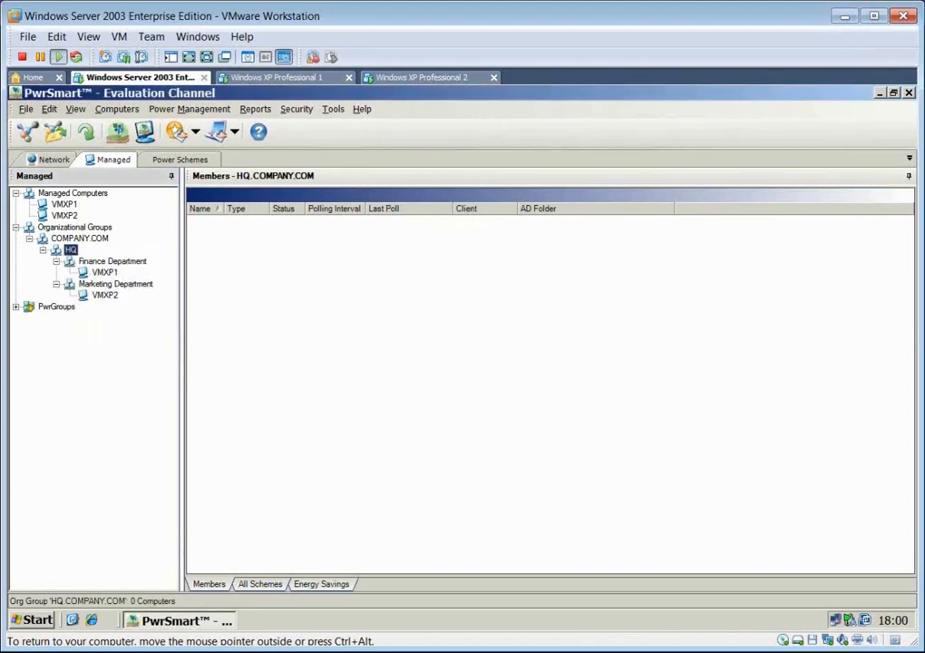
left_click_drag(104, 272, 98, 314)
left_click(97, 310)
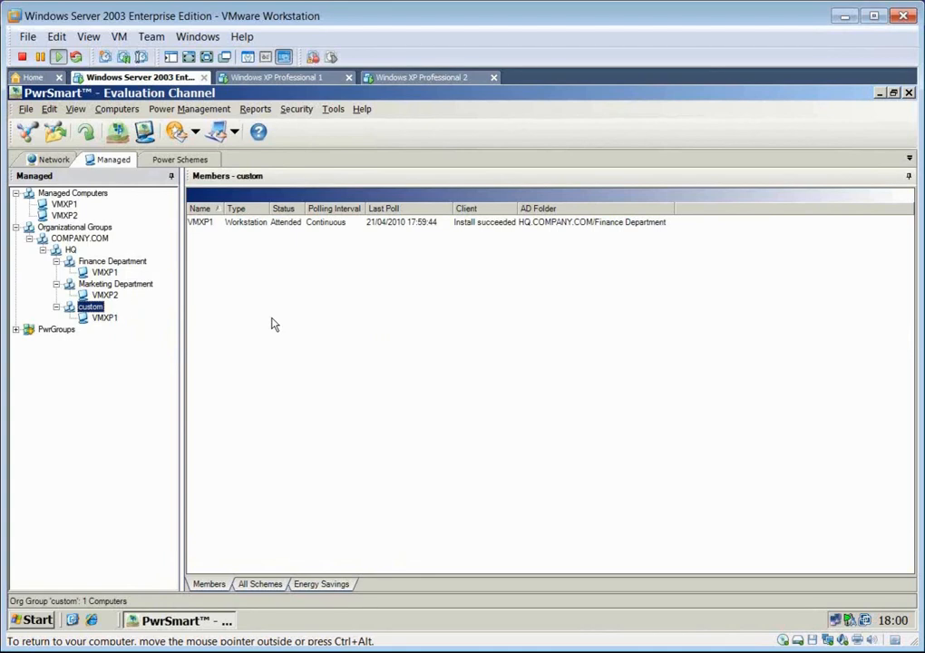
- Delete the custom subgroup from HQ
key("Delete")
left_click(446, 385)
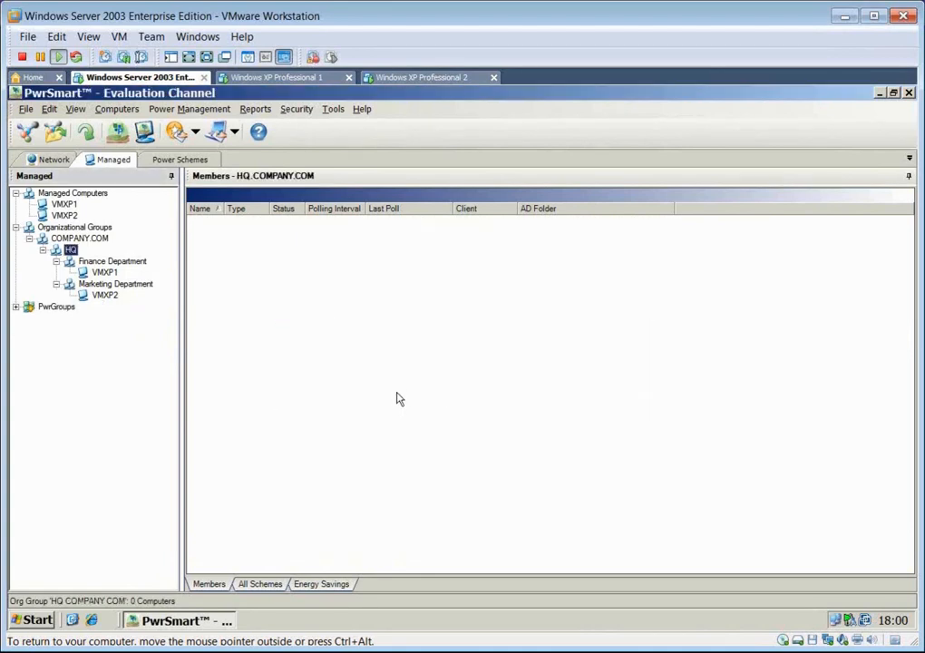
- Expand PwrGroups and review the members of Desktop Computers and Laptop Computers, leaving Desktop Computers collapsed
left_click(16, 308)
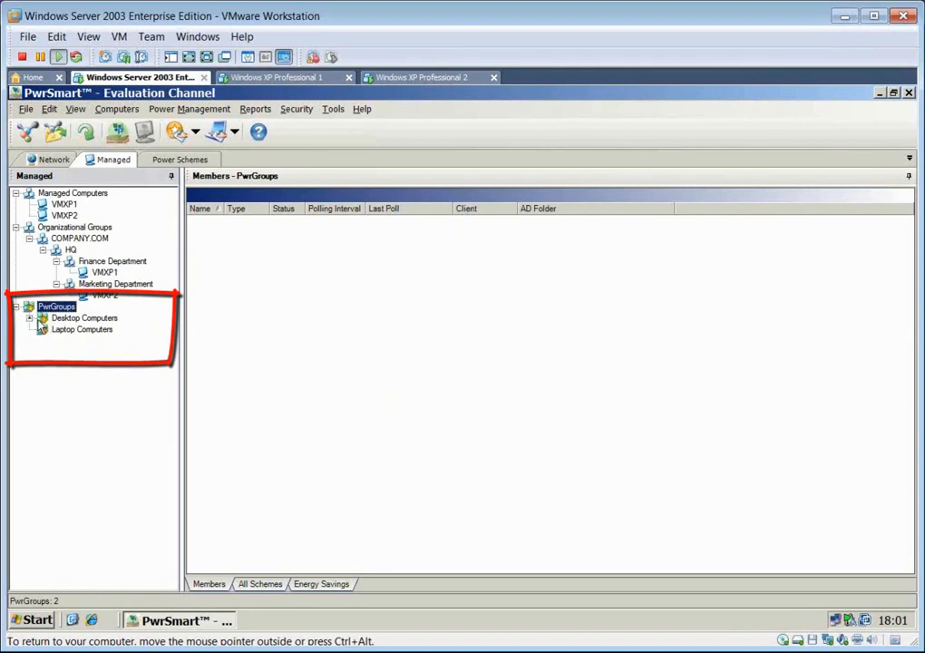
double_click(85, 319)
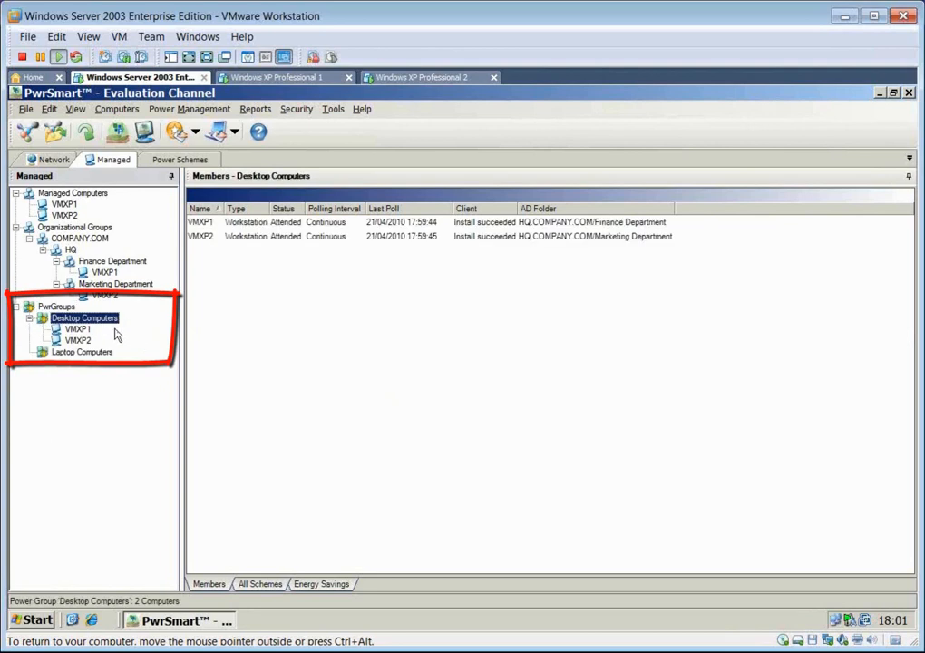
left_click(81, 354)
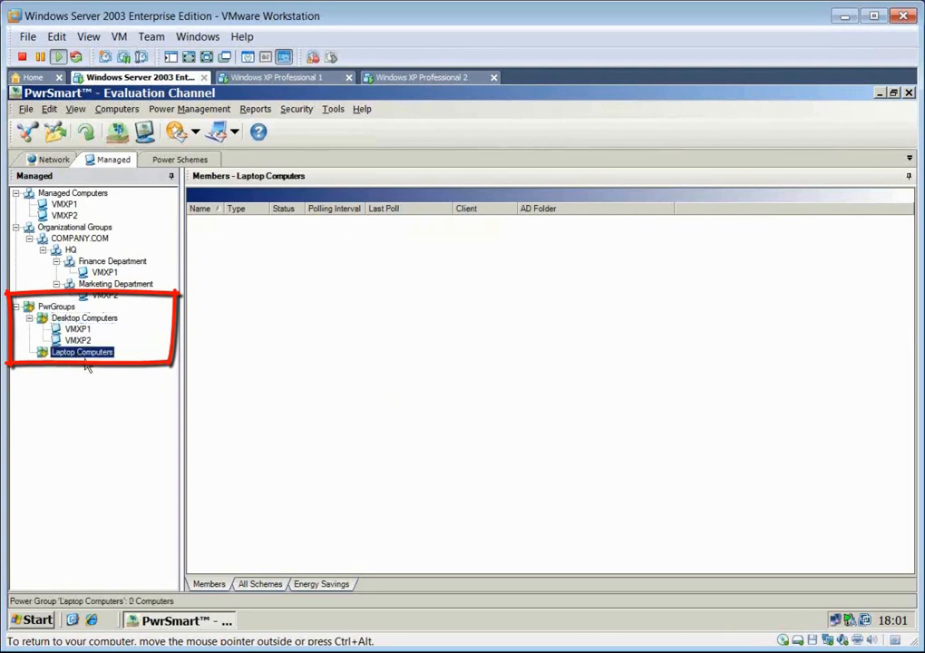
left_click(29, 317)
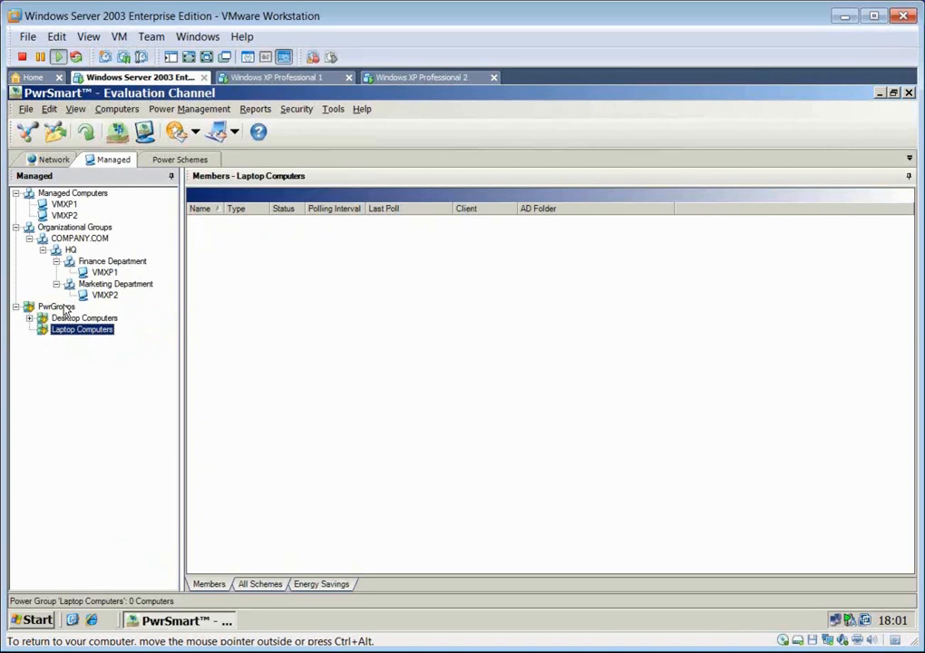
- Start a new rule-based subgroup under PwrGroups and set the rule clause's value type to <Registry Key>
left_click(64, 309)
right_click(63, 308)
left_click(115, 313)
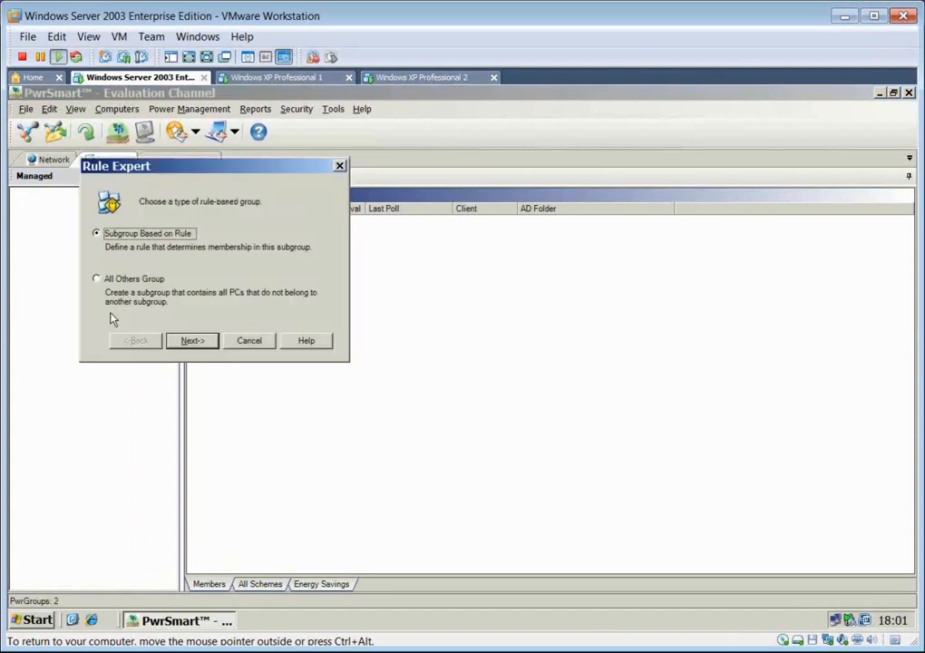
left_click(192, 340)
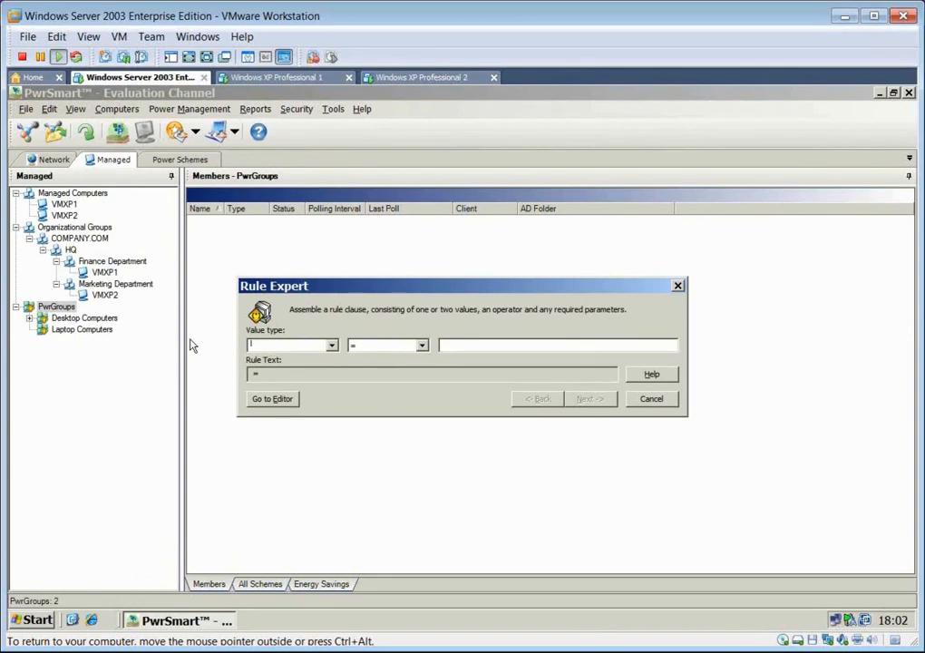
left_click(332, 346)
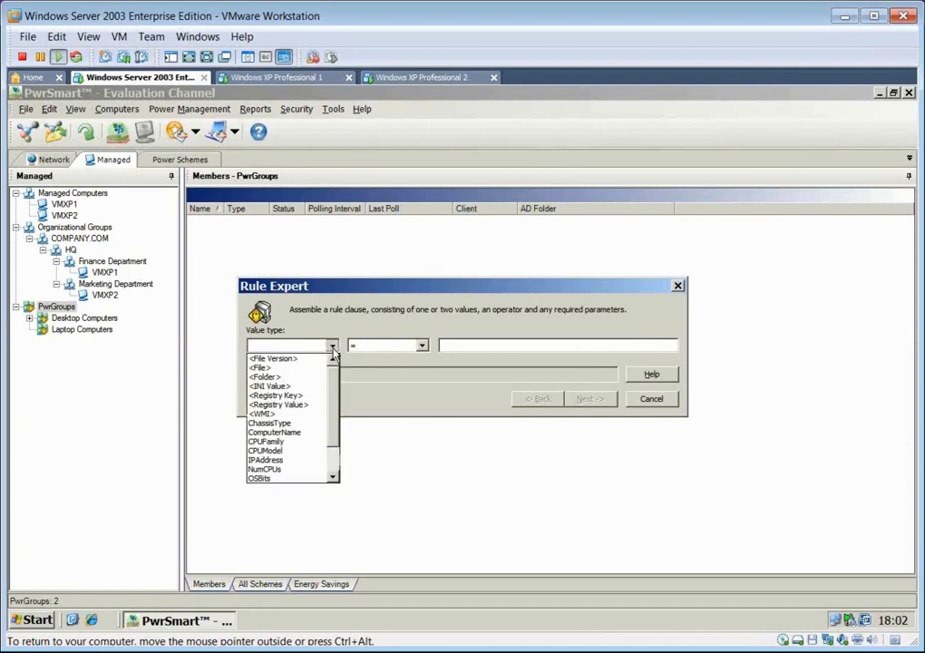
left_click(306, 397)
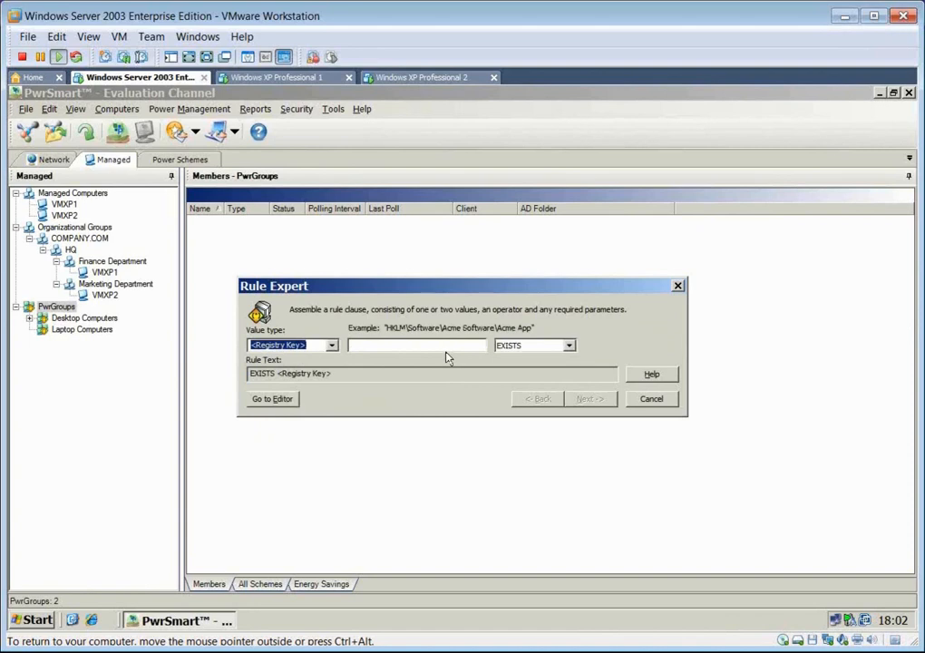
- In Registry Editor, copy the key name of OutlookExpress under HKEY_LOCAL_MACHINE\SOFTWARE\Microsoft\Windows\CurrentVersion\Uninstall, and close the editor
left_click(34, 621)
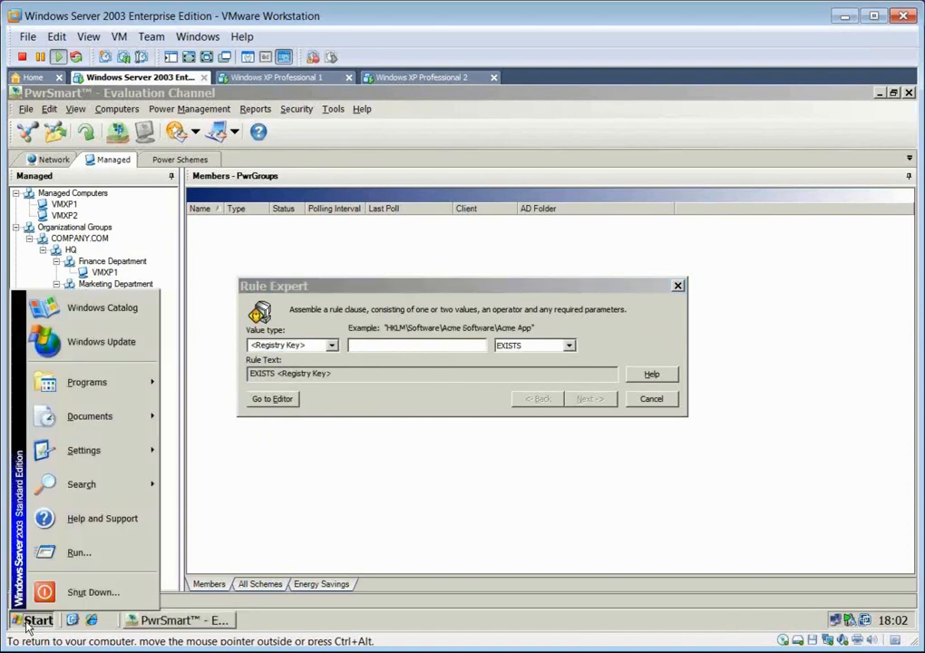
left_click(76, 558)
key("Return")
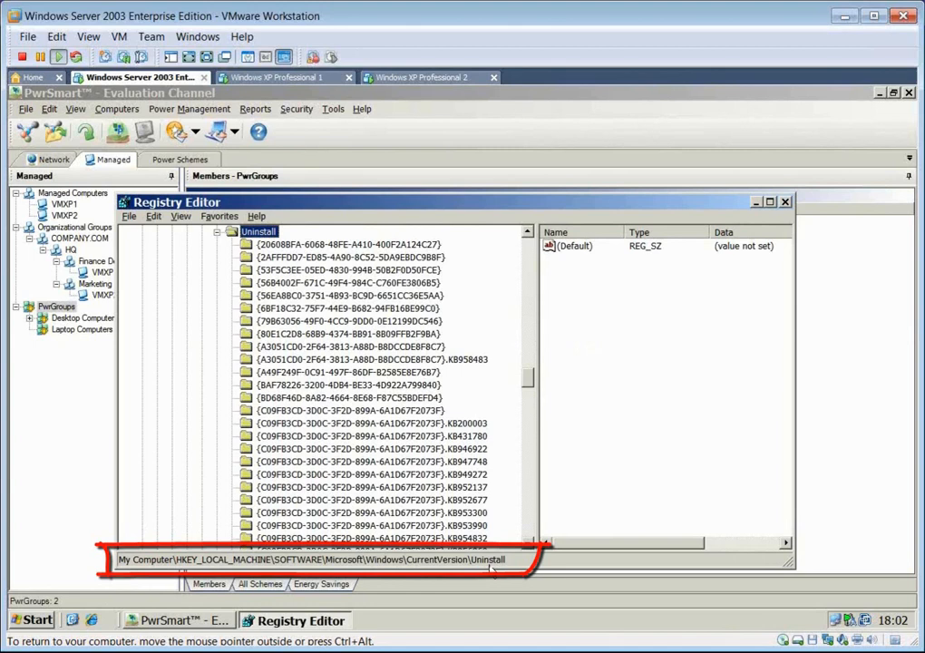
left_click_drag(529, 375, 515, 513)
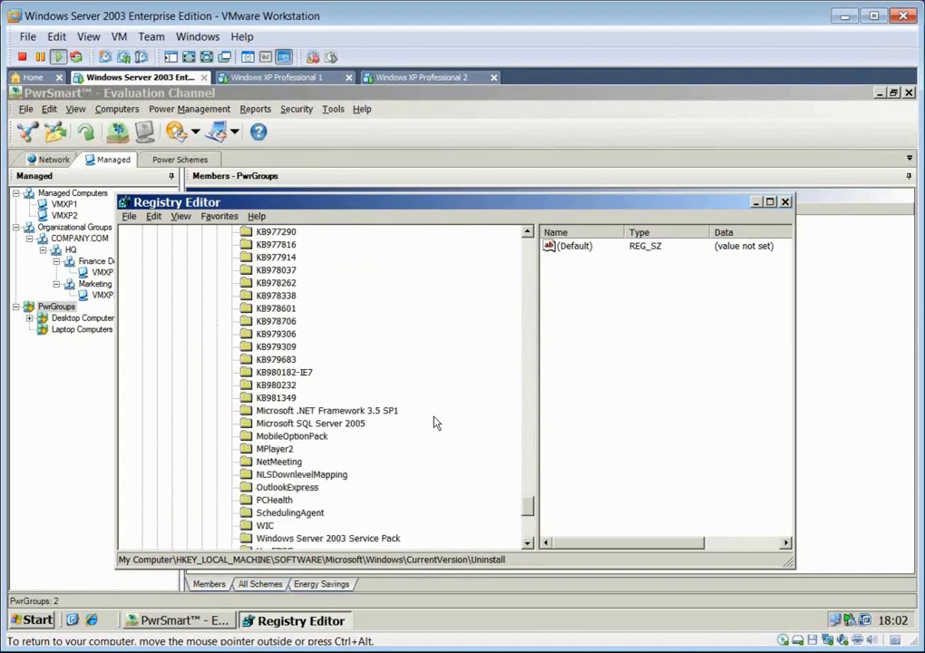
left_click(300, 489)
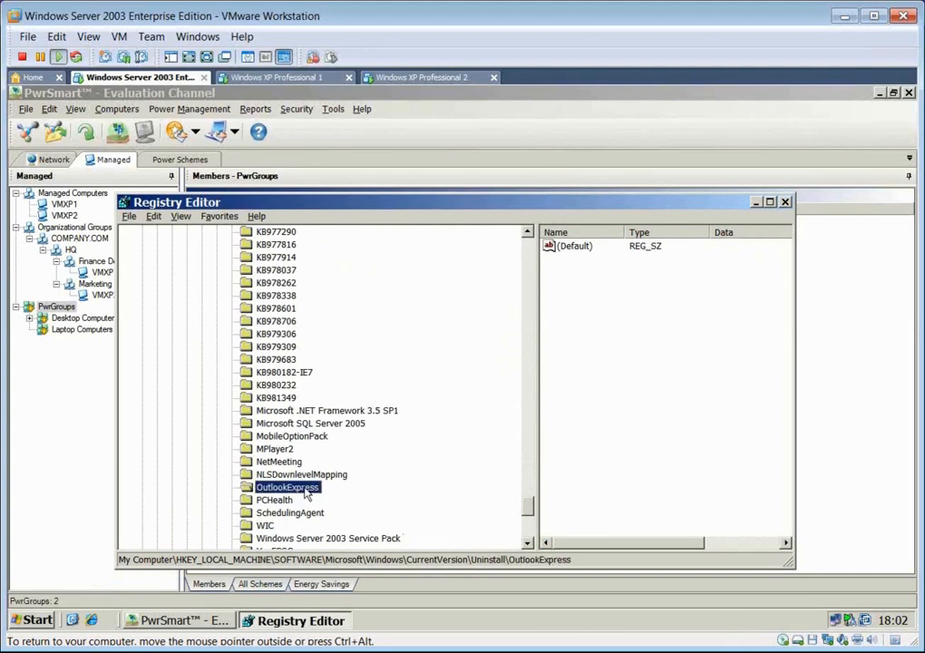
right_click(314, 495)
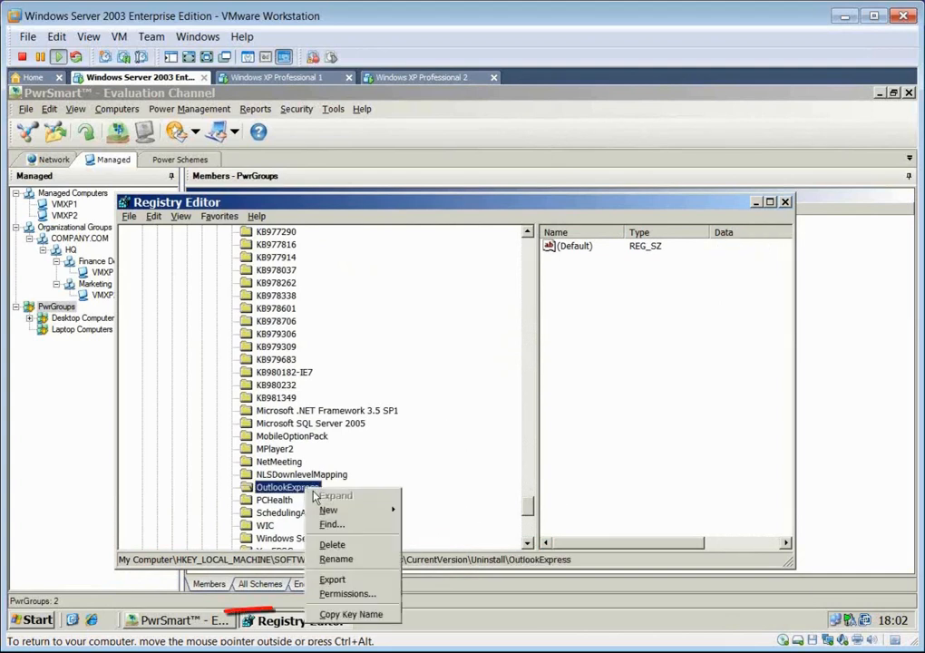
left_click(380, 616)
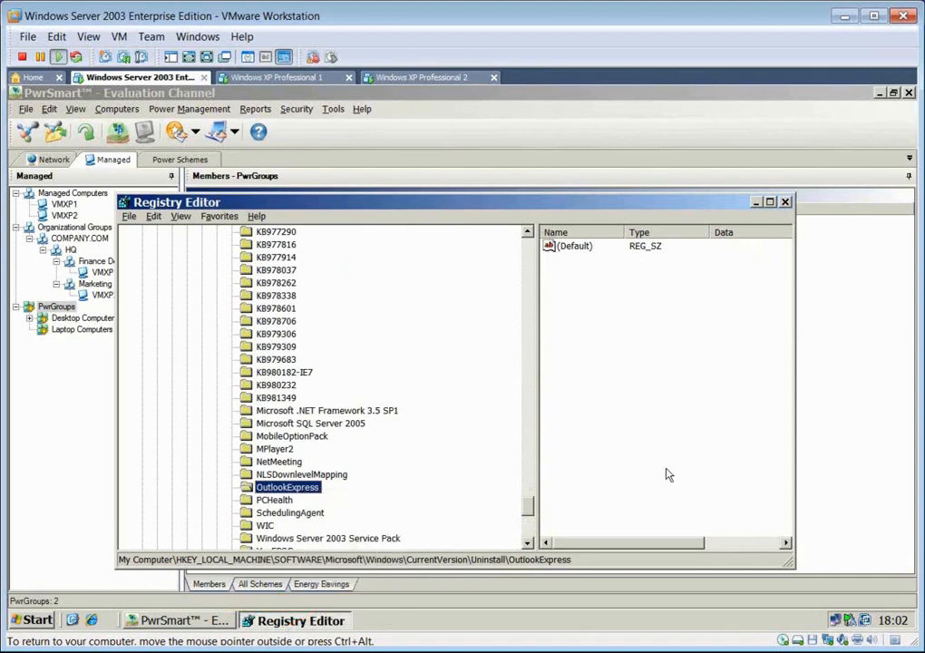
left_click(785, 201)
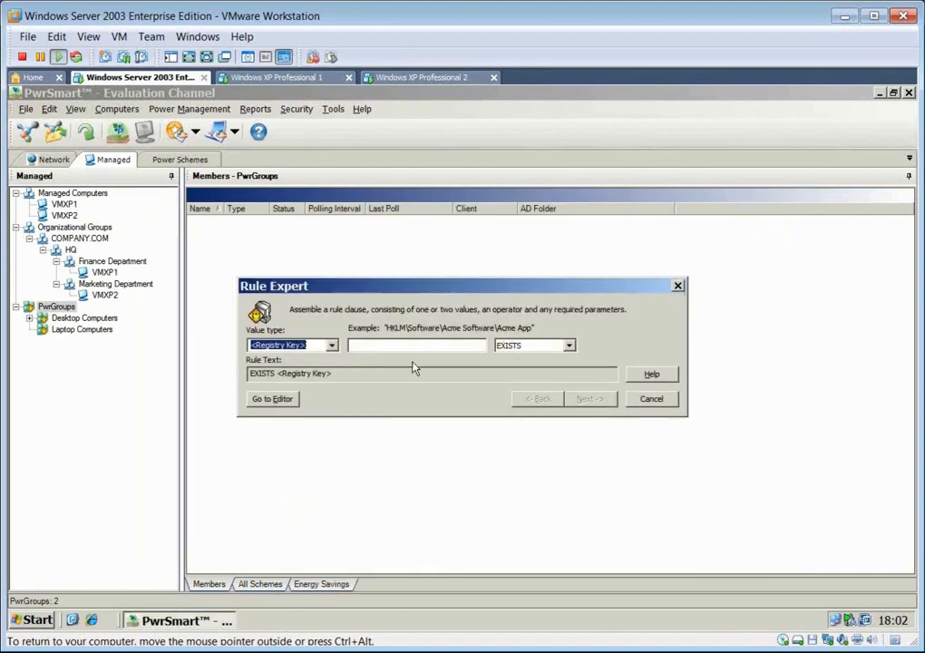
- Paste the copied OutlookExpress key path into the rule clause and accept it with the EXISTS operator
right_click(395, 348)
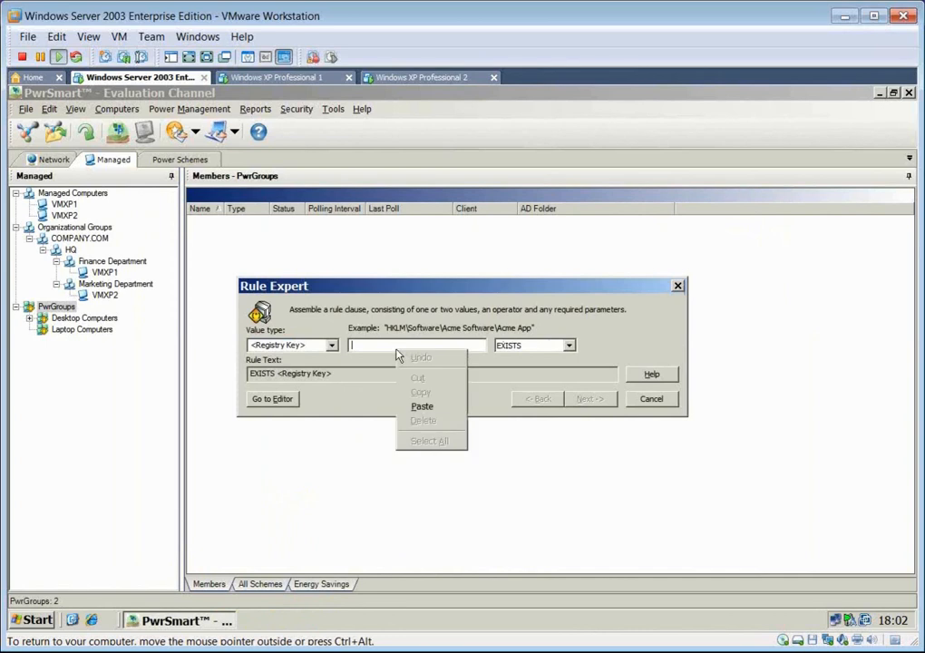
left_click(422, 406)
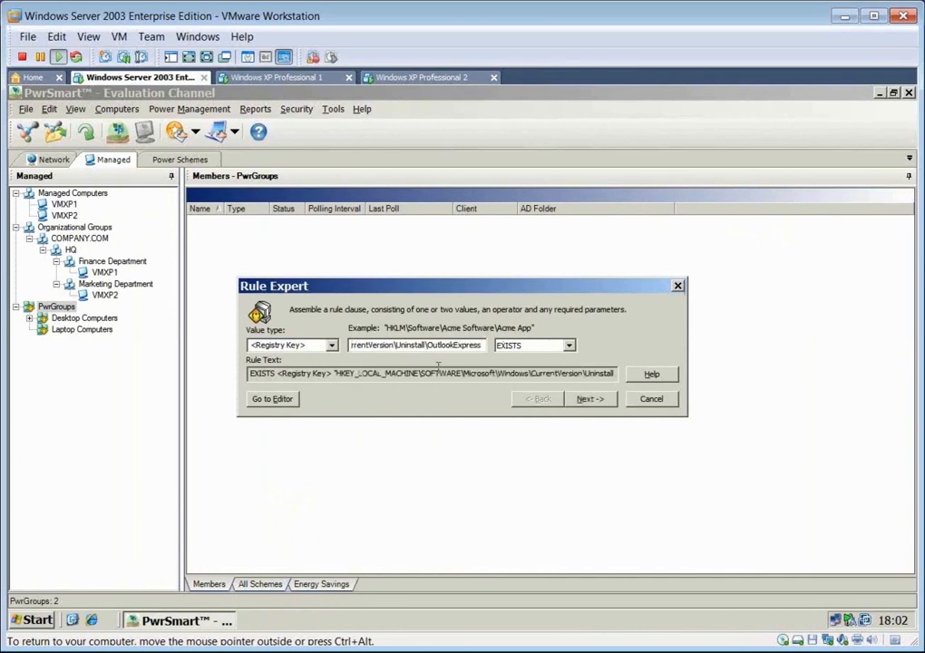
left_click(569, 346)
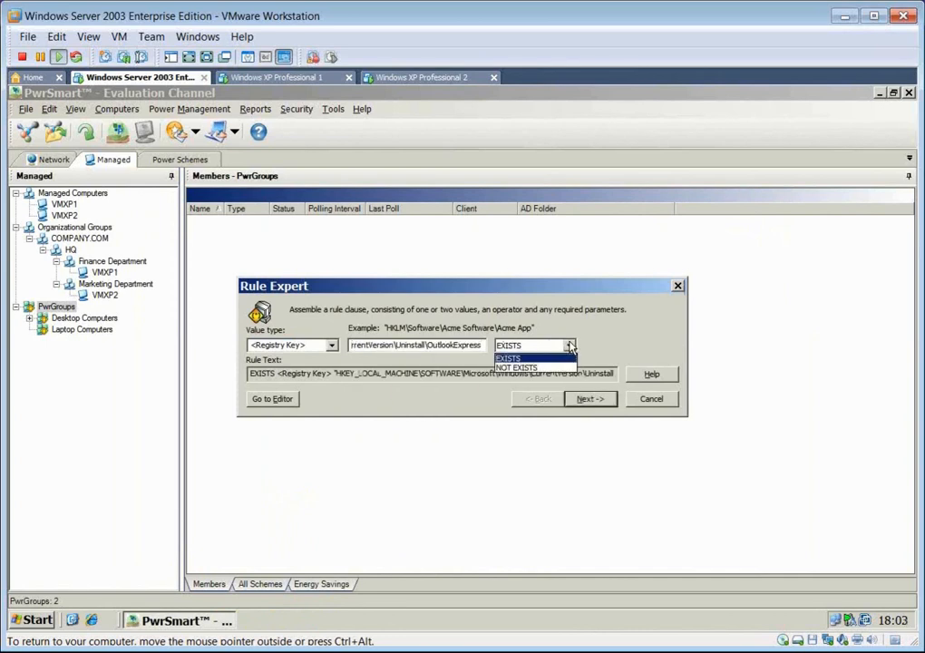
left_click(600, 399)
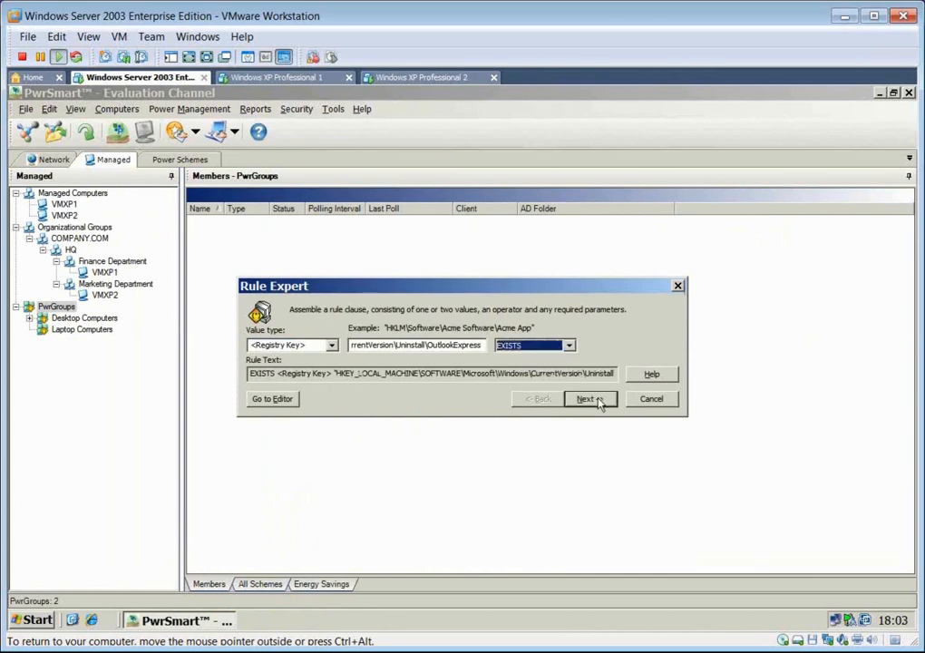
left_click(599, 399)
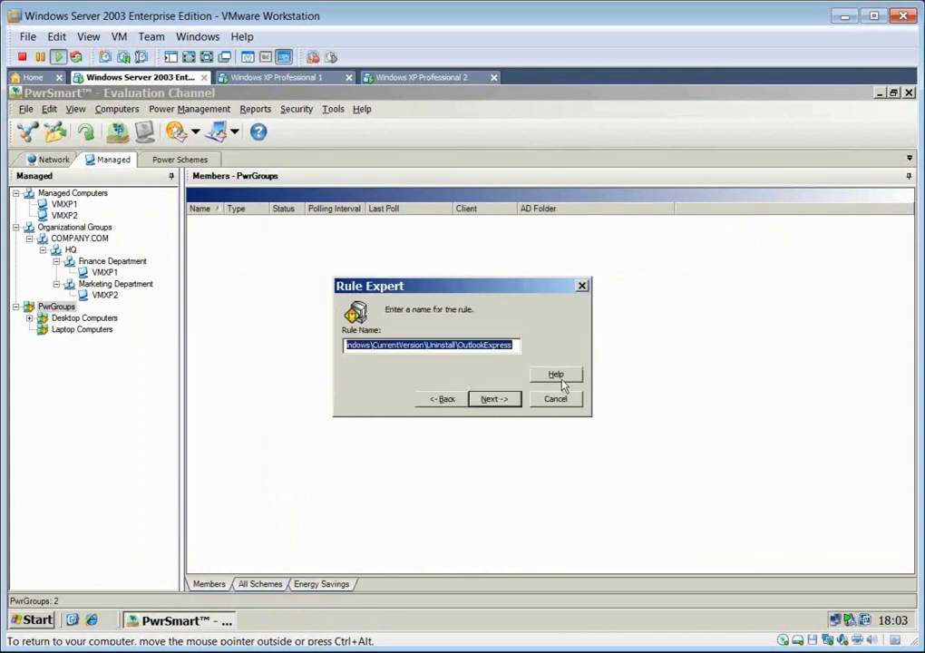
- Name the rule Outlook Express and finish creating the PwrGroup
type("Outlook")
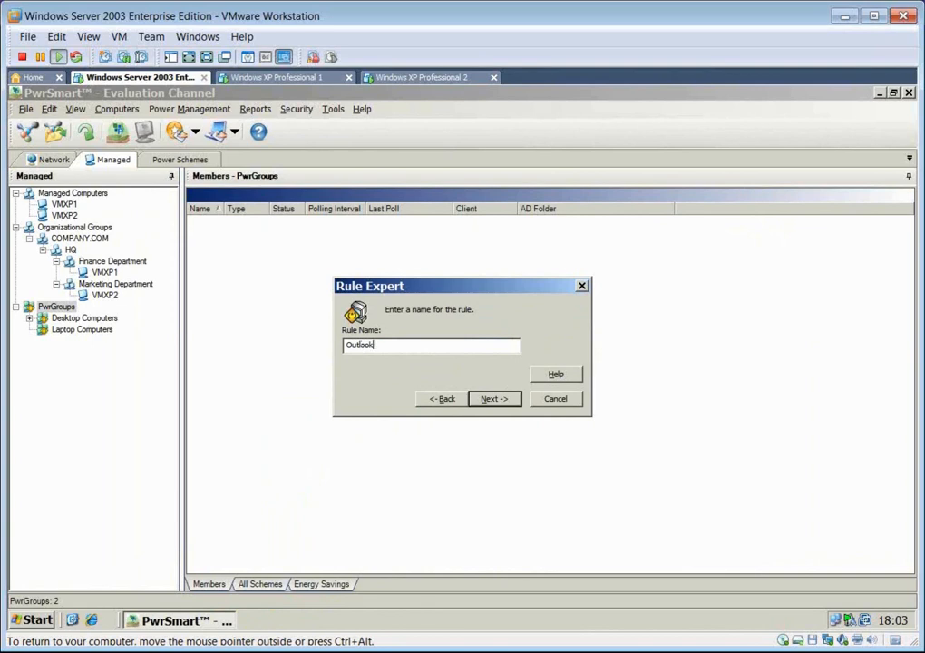
type(" Express")
left_click(515, 402)
left_click(504, 429)
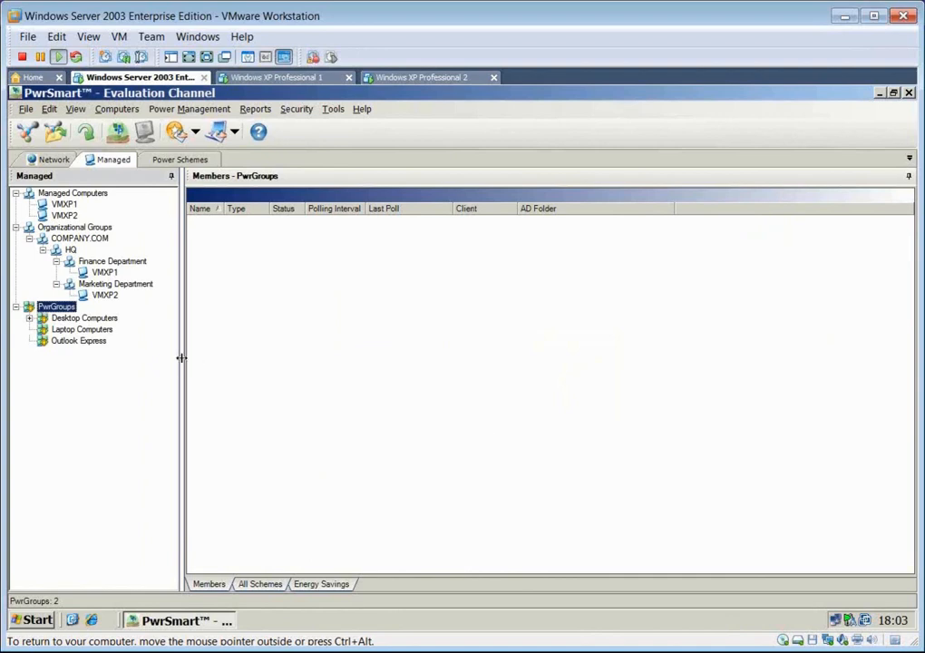
- Review the Outlook Express group's members and the power schemes available for that group, Finance Department, VMXP1 and HQ
left_click(52, 341)
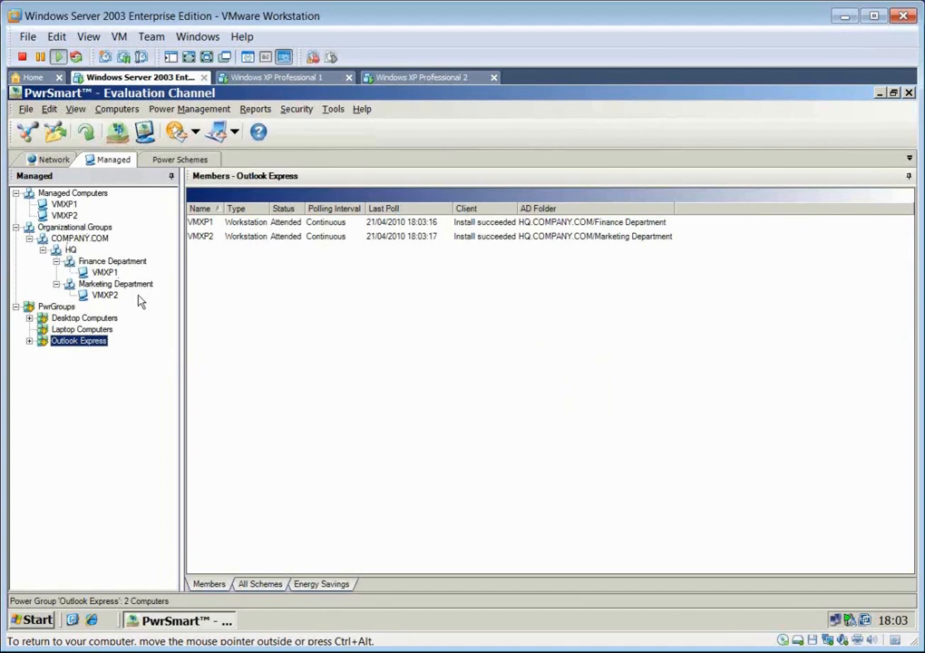
left_click(265, 590)
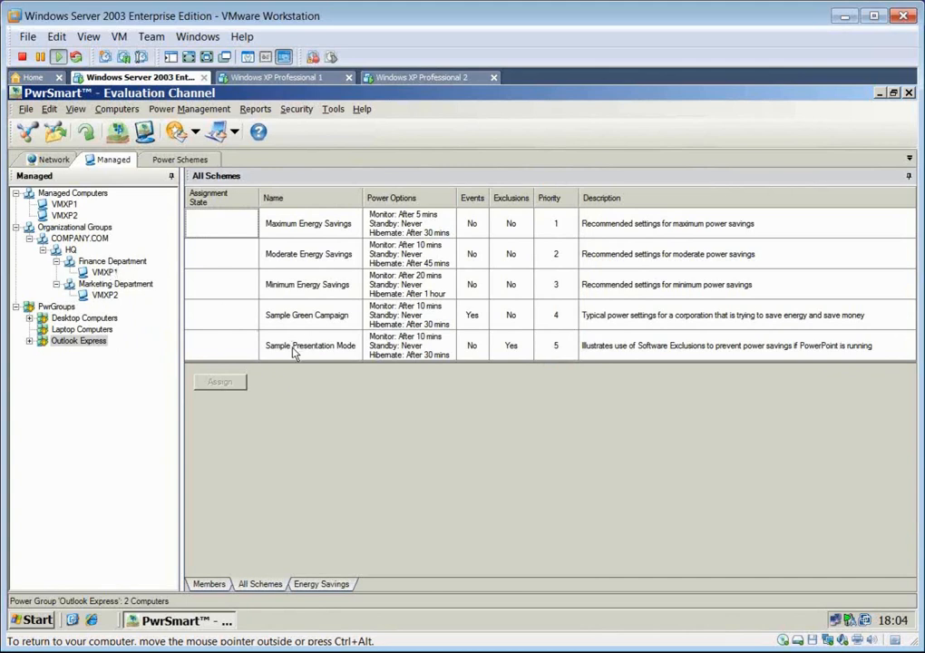
left_click(108, 263)
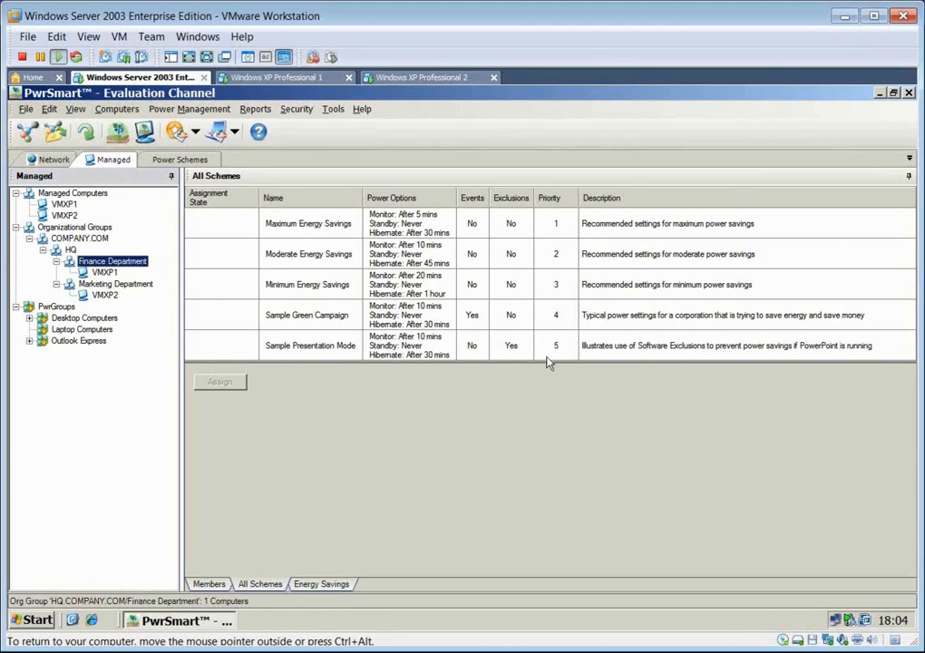
left_click(104, 272)
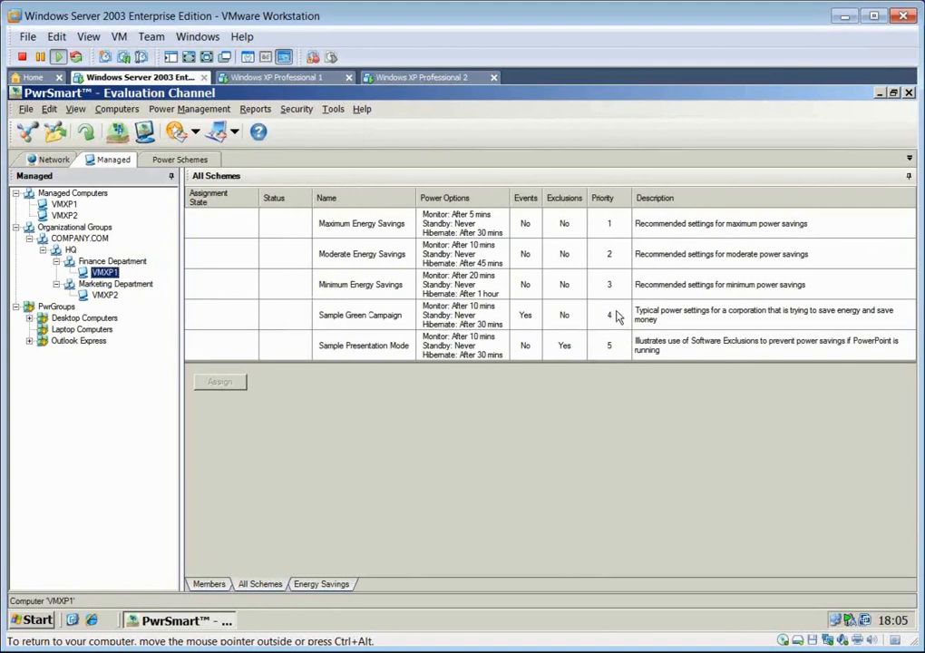
left_click(70, 249)
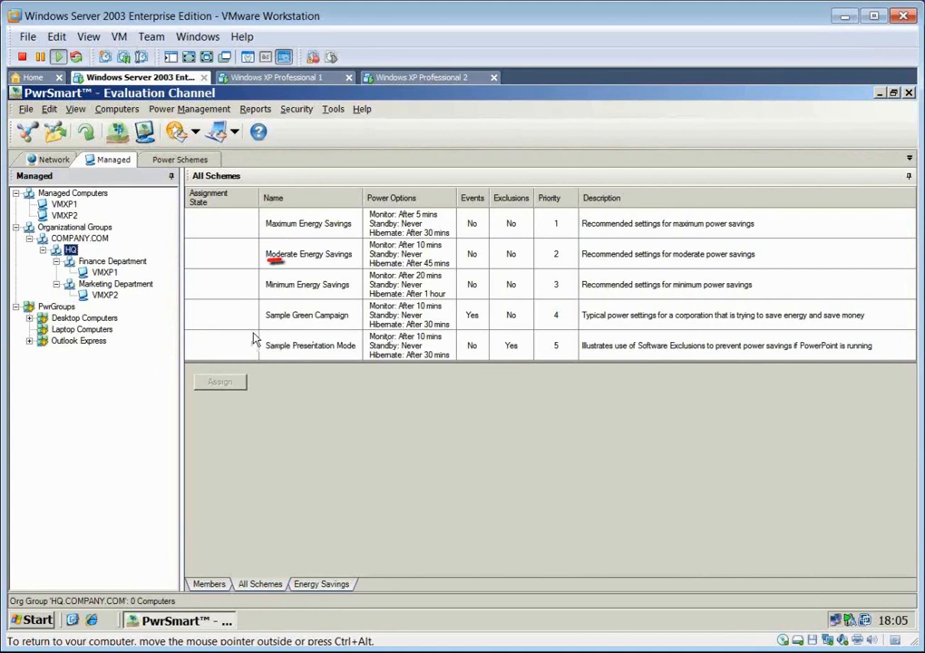
- Assign the Sample Green Campaign power scheme to the Finance Department group
left_click(116, 264)
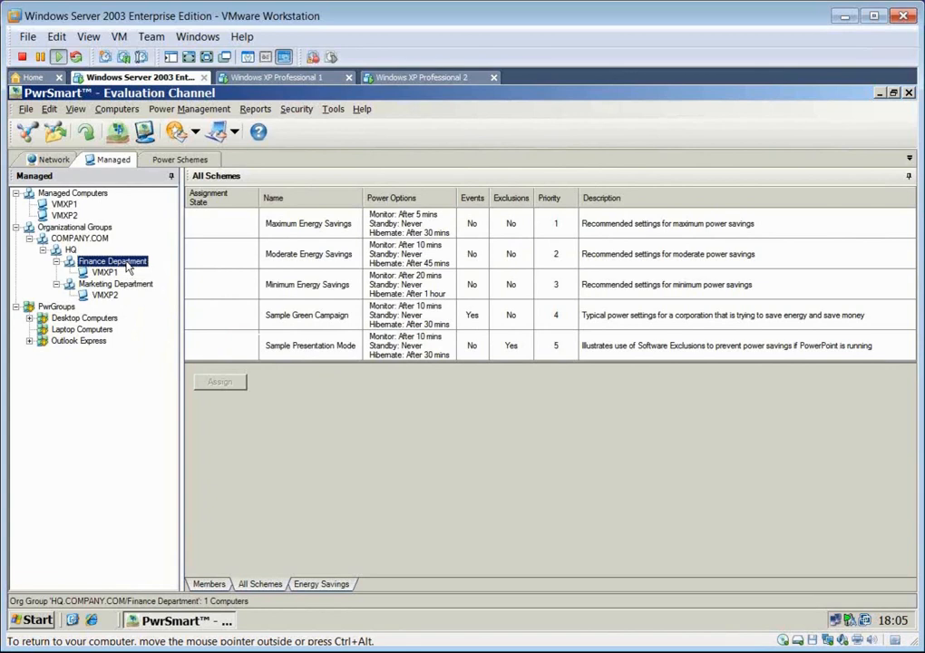
left_click(403, 322)
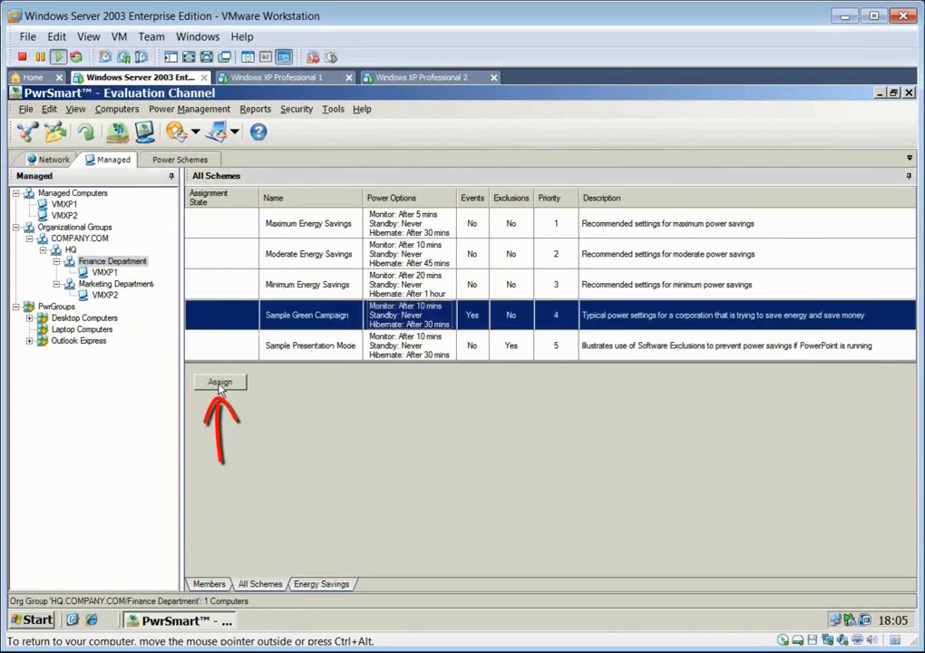
double_click(342, 324)
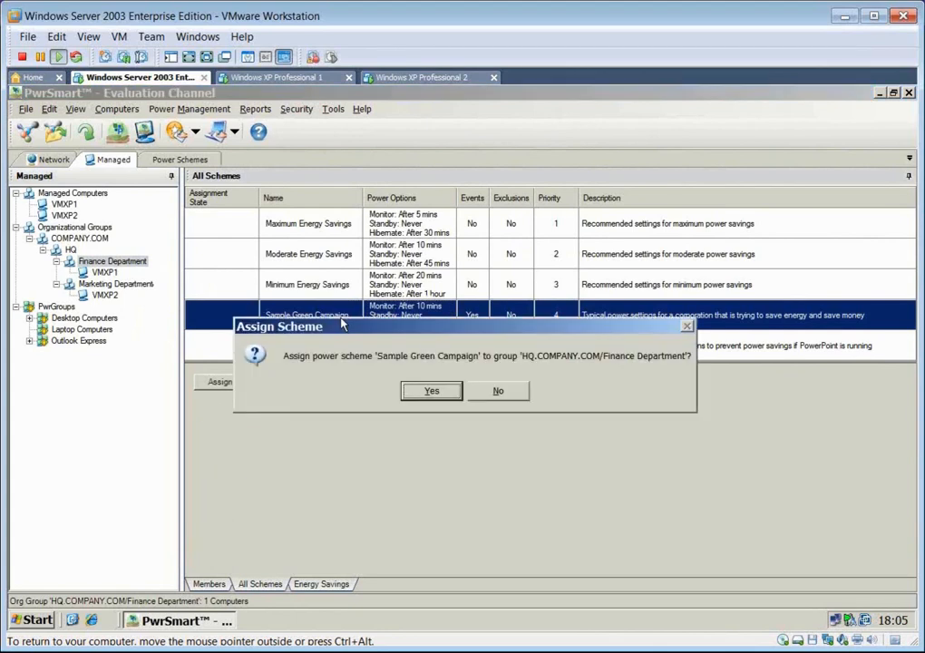
left_click(435, 396)
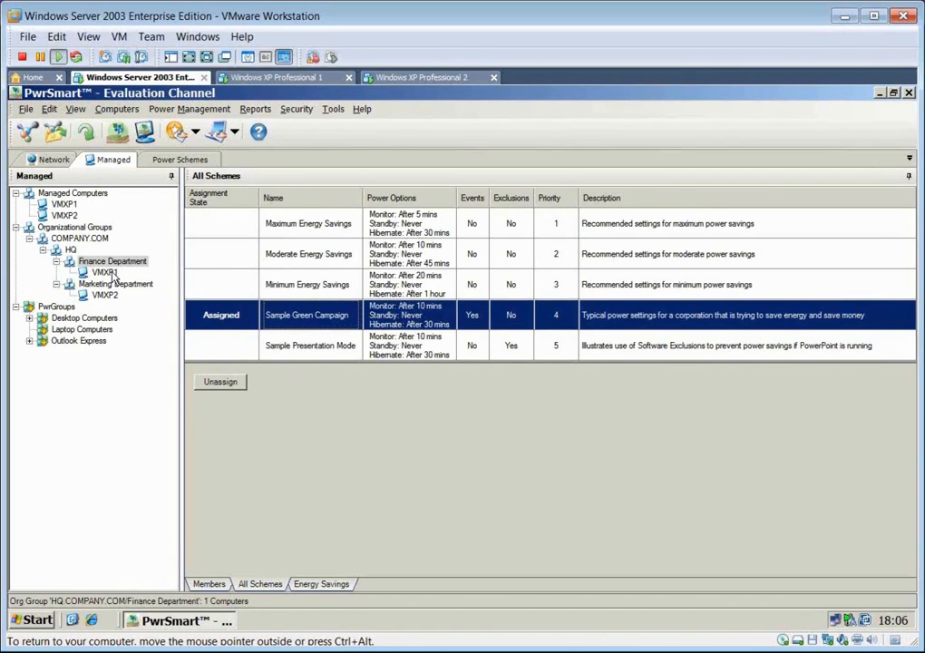
- Switch to the Windows XP Professional 1 virtual machine, check its active power scheme in Power Options, and close the dialog
left_click(290, 79)
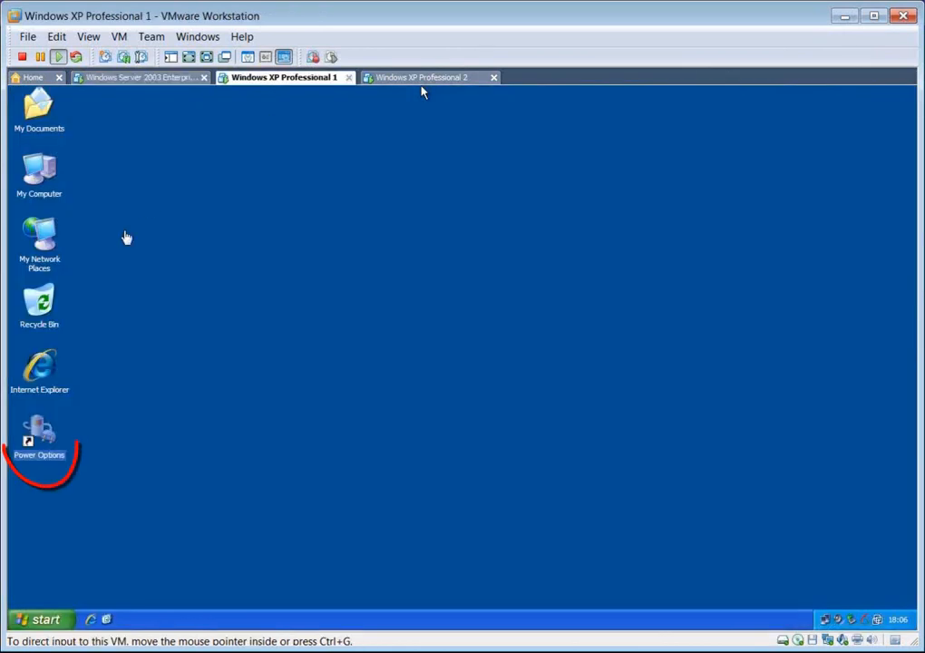
double_click(29, 435)
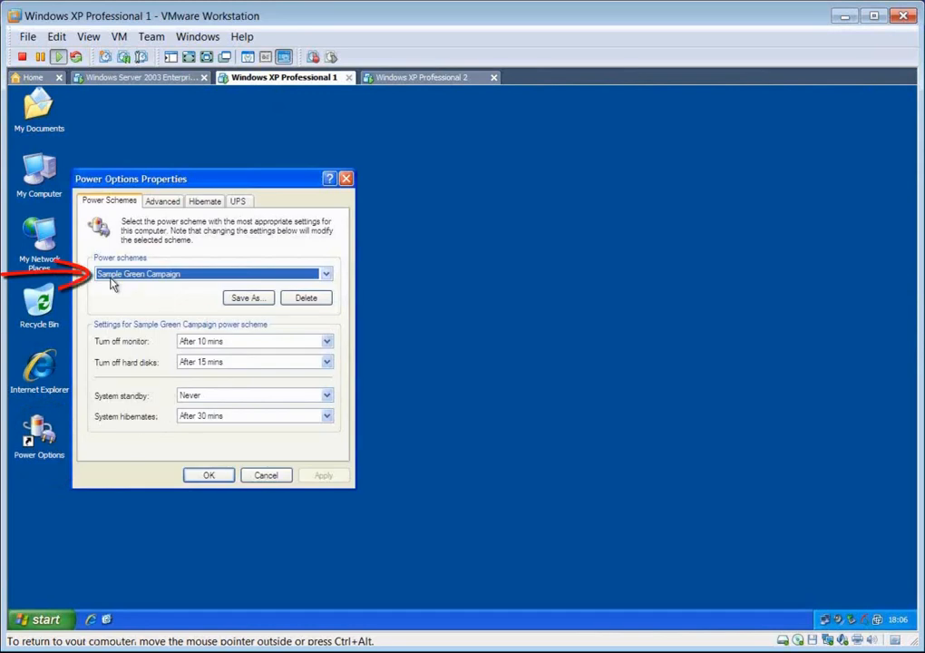
left_click(210, 475)
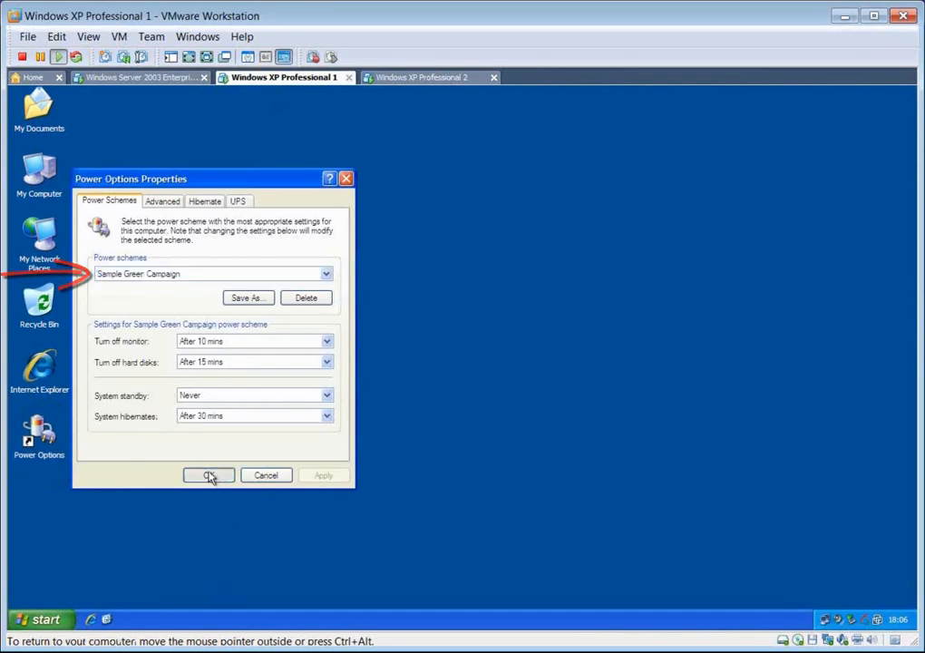
- Return to the Windows Server 2003 virtual machine and assign the Moderate Energy Savings power scheme to the Marketing Department group
left_click(148, 80)
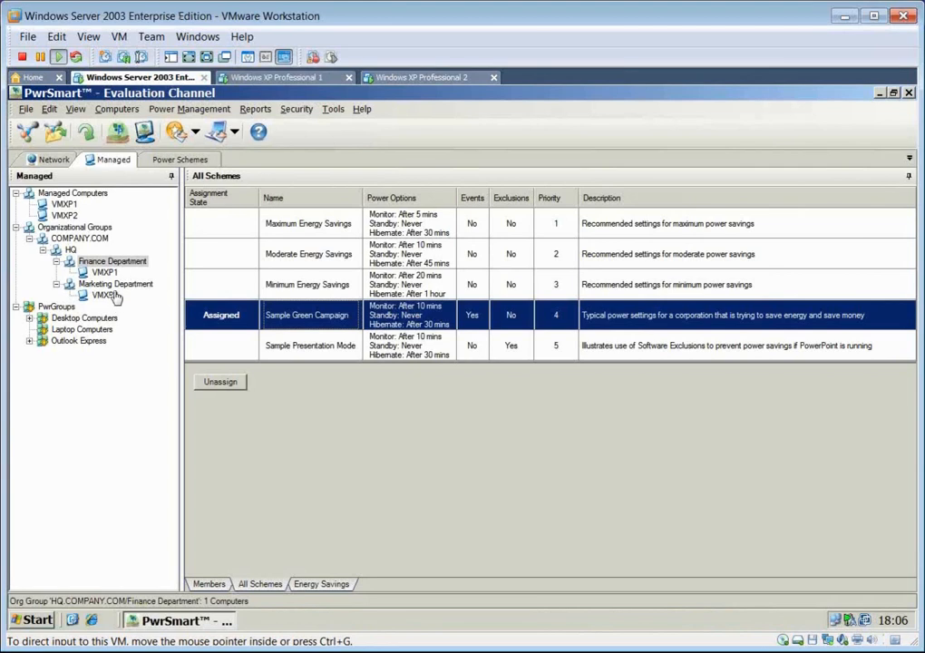
left_click(115, 284)
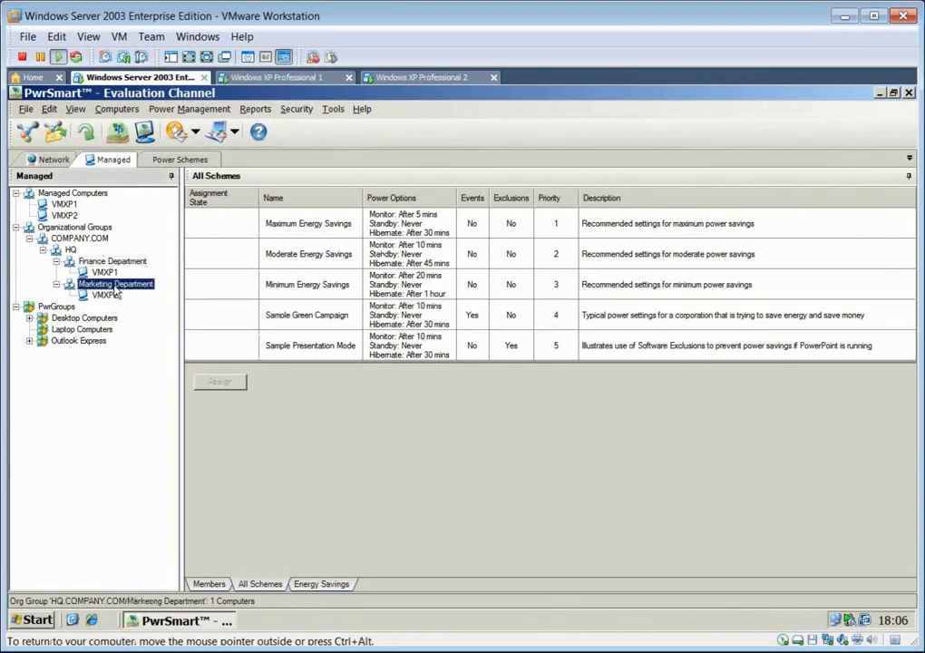
double_click(335, 259)
left_click(431, 392)
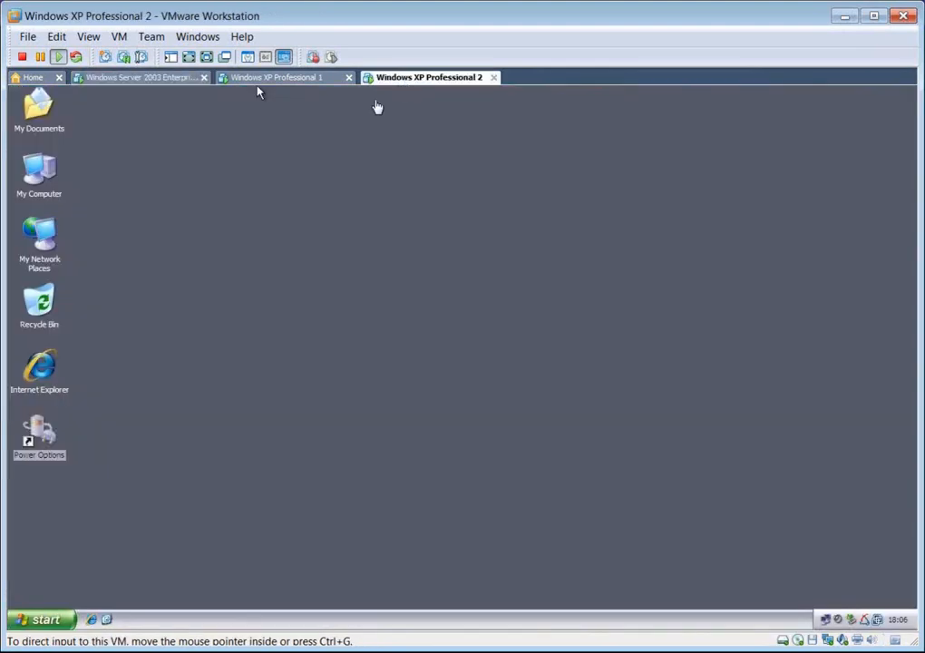
- Switch to the Windows XP Professional 2 virtual machine and check its active power scheme in Power Options
left_click(427, 77)
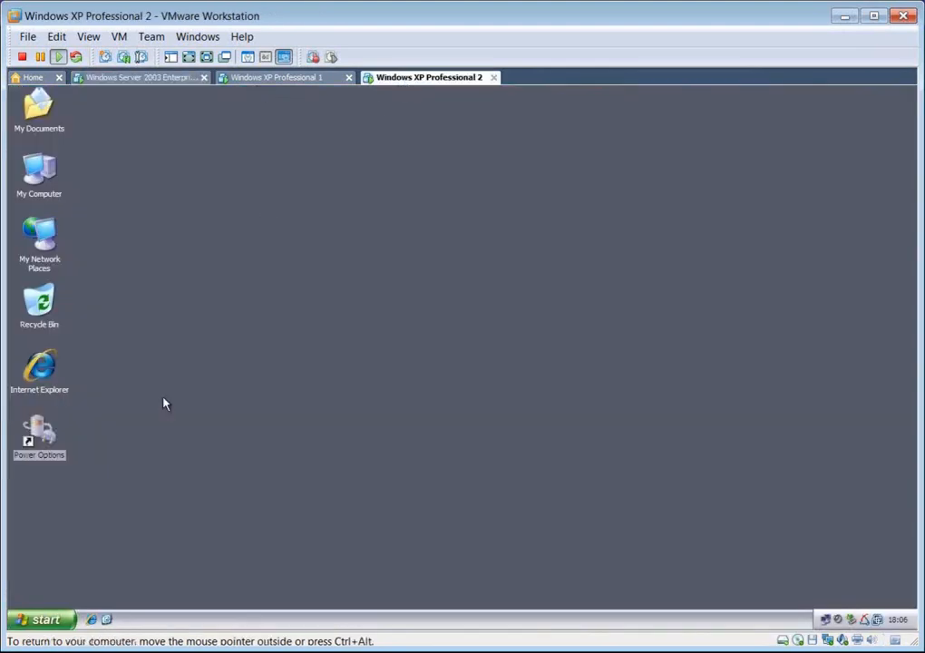
double_click(39, 435)
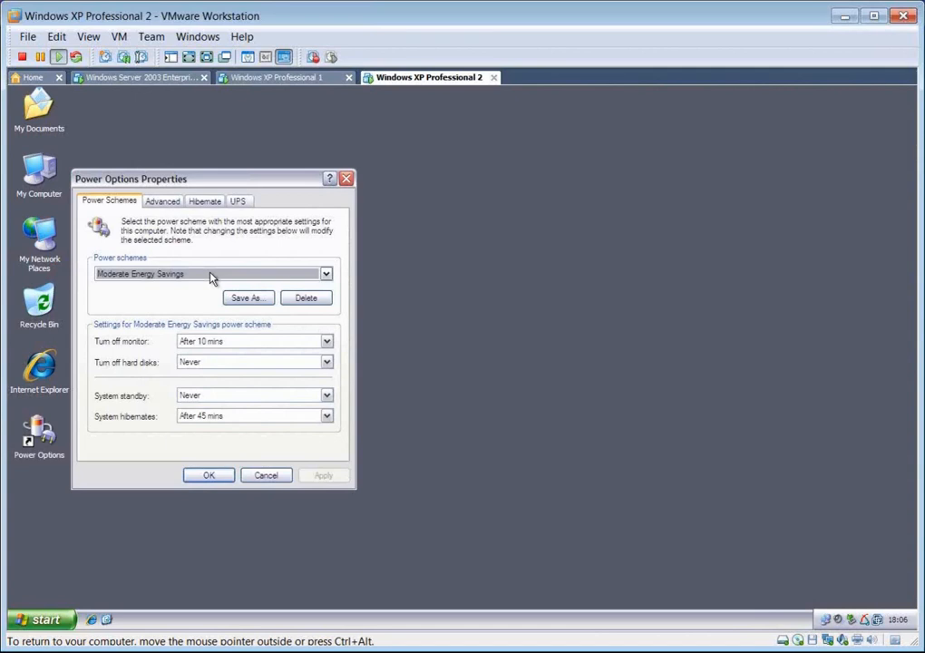
- Change the active power scheme of Windows XP Professional 2 to Home/Office Desk, apply it, and close Power Options
left_click(209, 276)
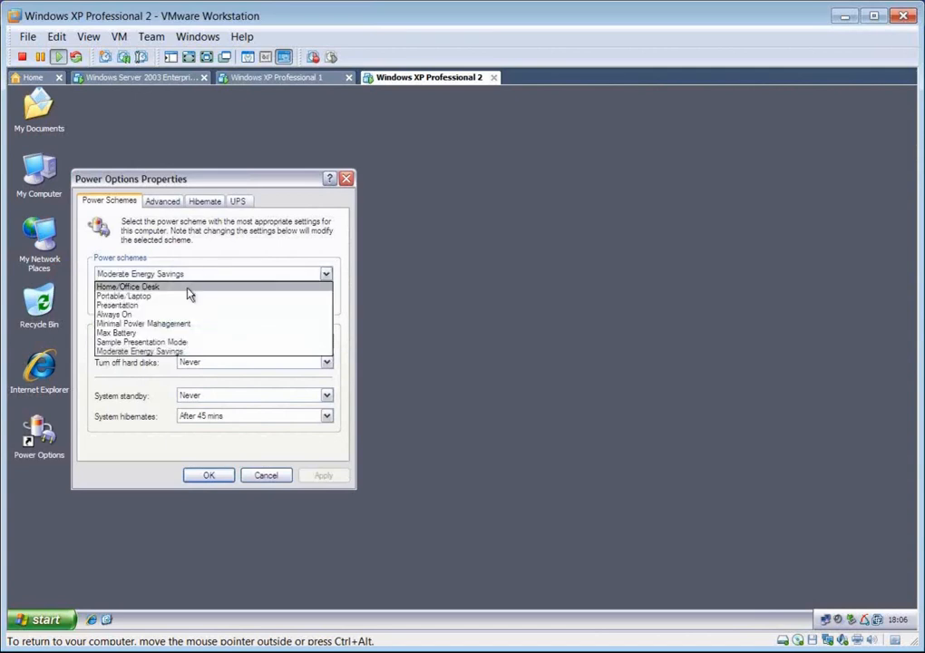
left_click(189, 289)
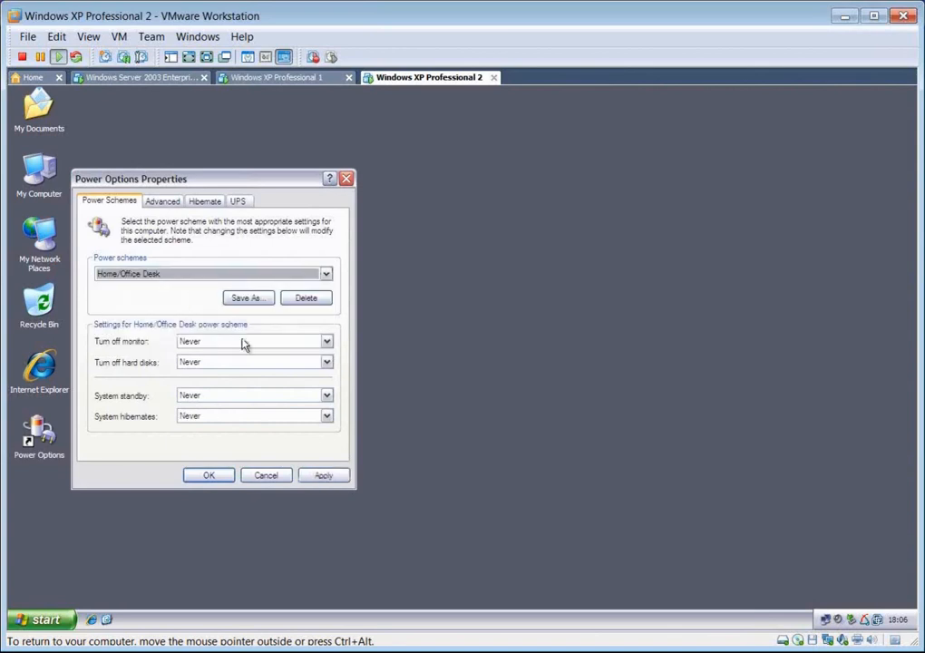
left_click(320, 475)
left_click(208, 476)
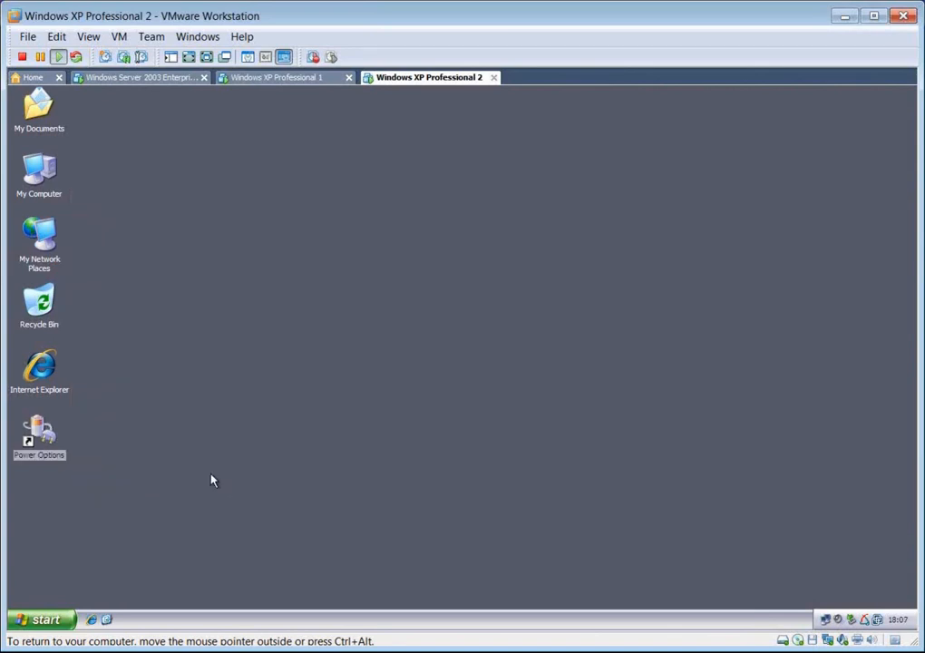
- Switch to the Windows XP Professional 1 virtual machine, select a different power scheme in Power Options, apply it, and close the dialog
left_click(281, 82)
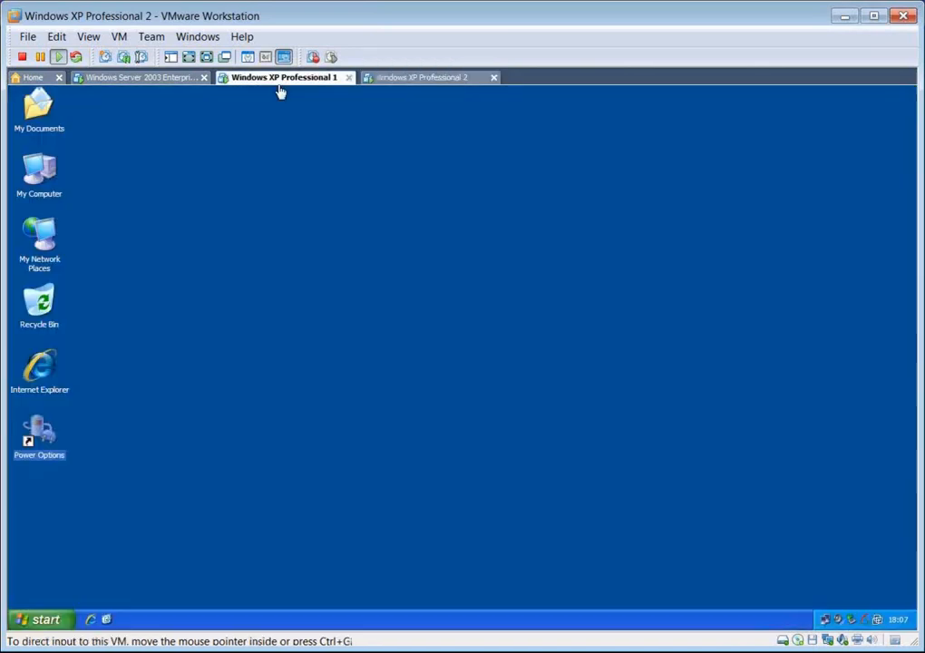
double_click(36, 437)
left_click(205, 295)
left_click(227, 306)
left_click(337, 496)
left_click(277, 497)
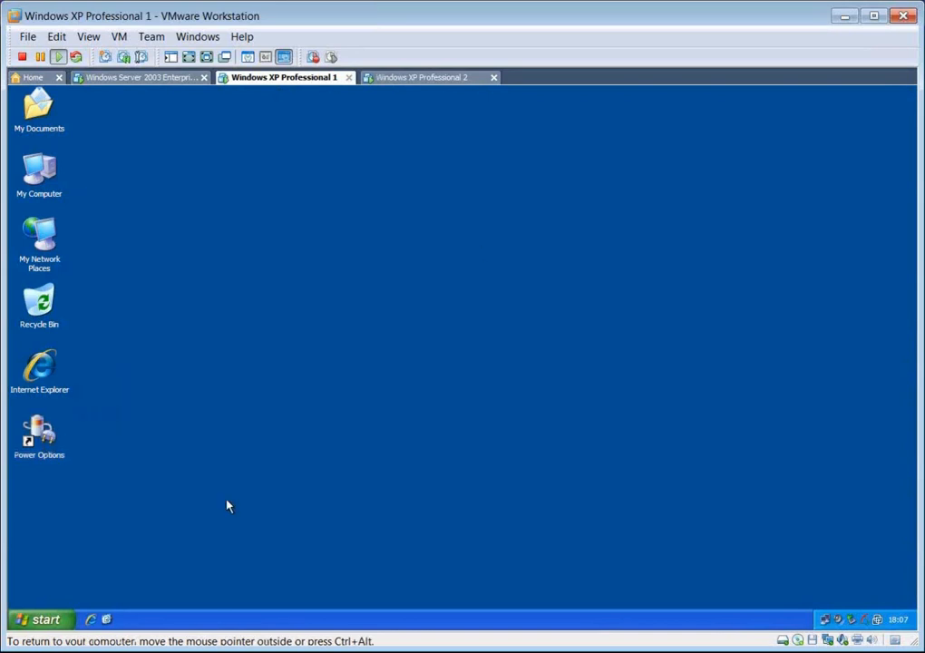
- Return to the Windows XP Professional 2 virtual machine, recheck its active power scheme in Power Options, and close the dialog
left_click(406, 80)
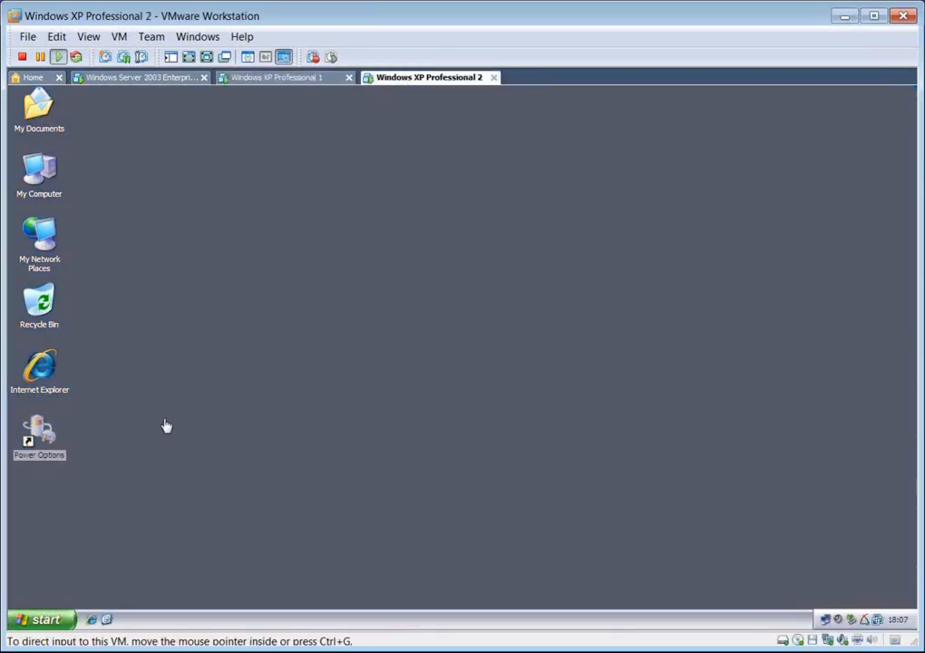
double_click(47, 434)
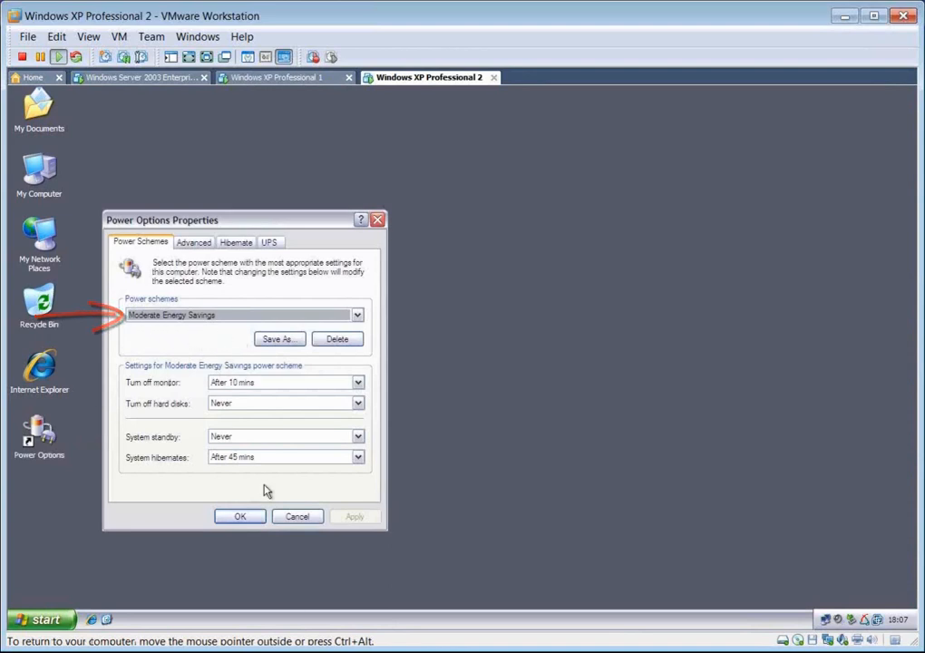
left_click(291, 516)
- On Windows XP Professional 1, set the Sample Green Campaign scheme to hibernate after 5 hours, save it, and reopen Power Options to recheck the setting
left_click(286, 78)
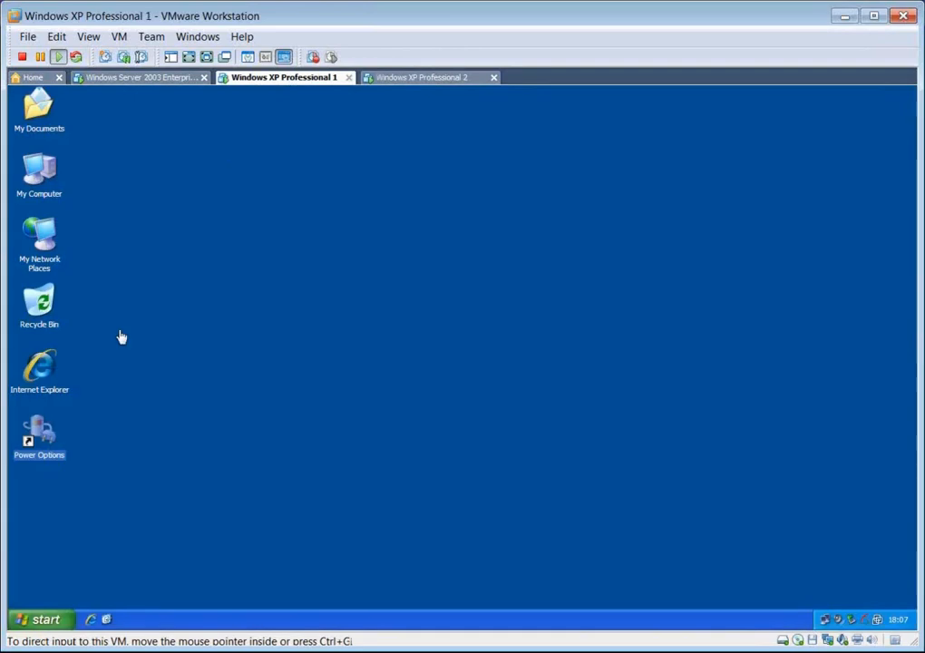
double_click(50, 436)
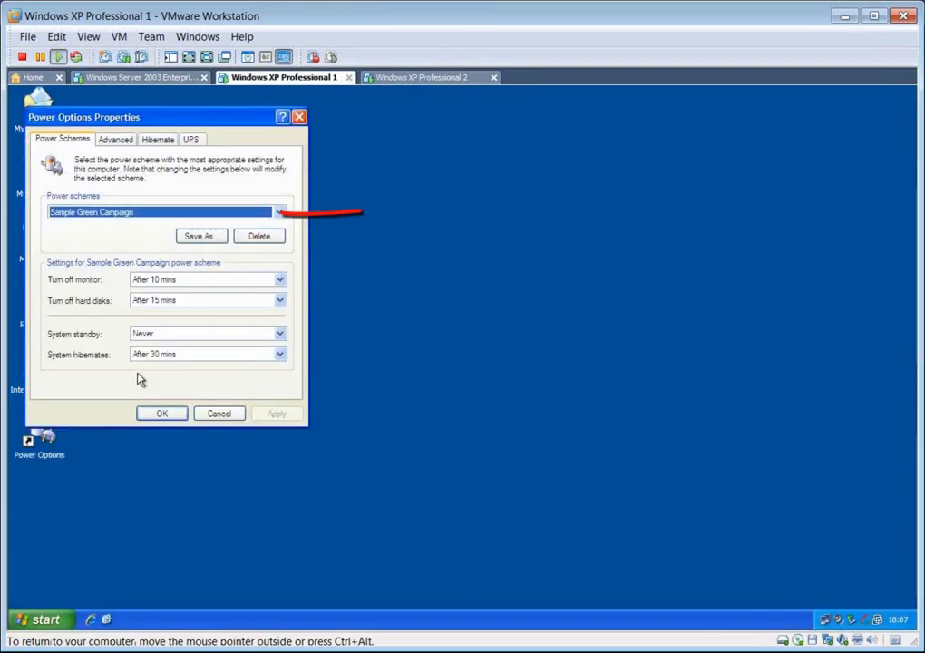
left_click(201, 355)
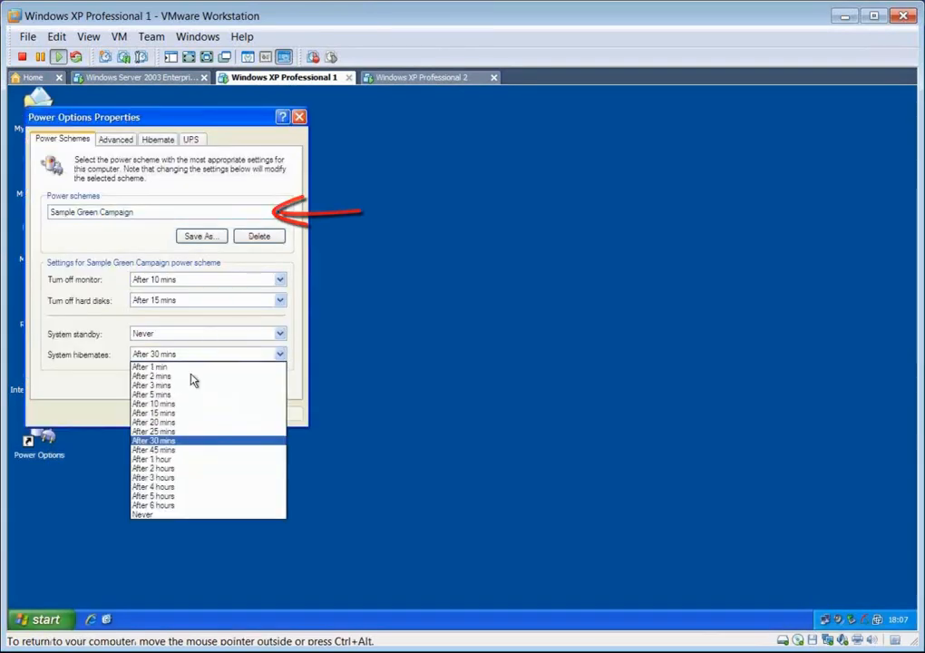
left_click(148, 498)
left_click(163, 416)
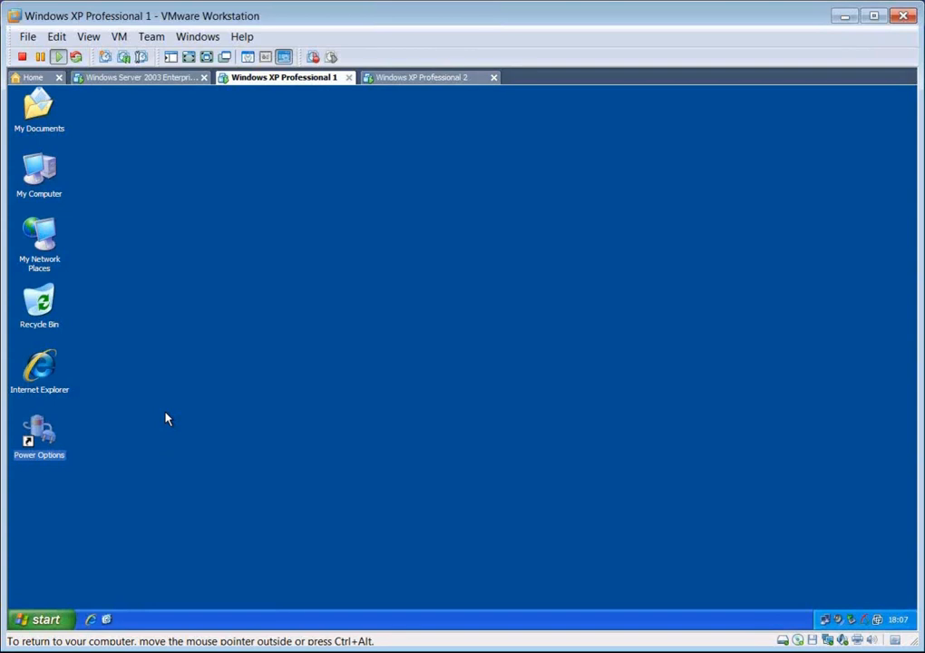
double_click(34, 440)
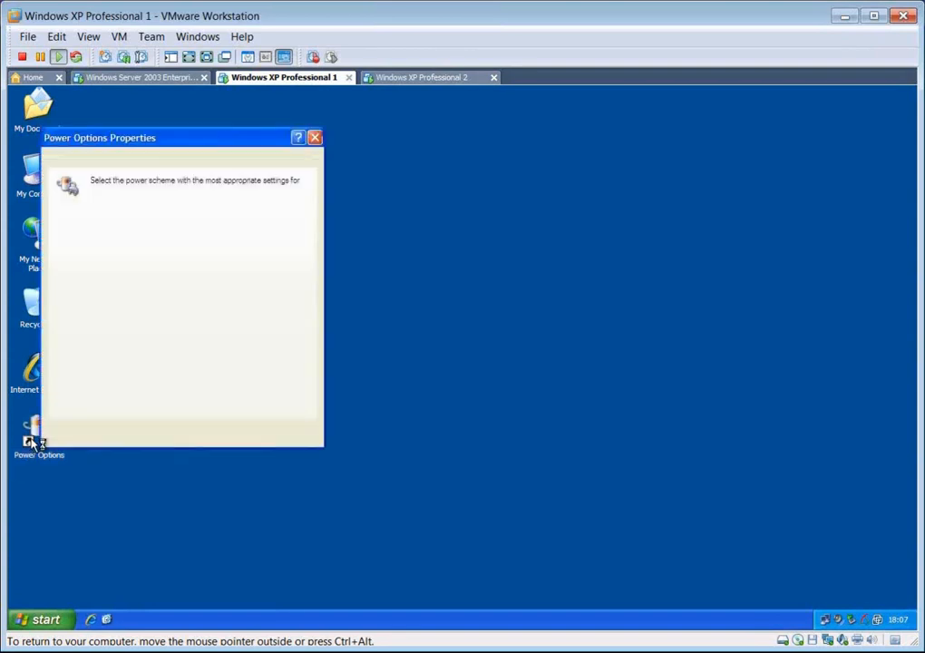
left_click(177, 433)
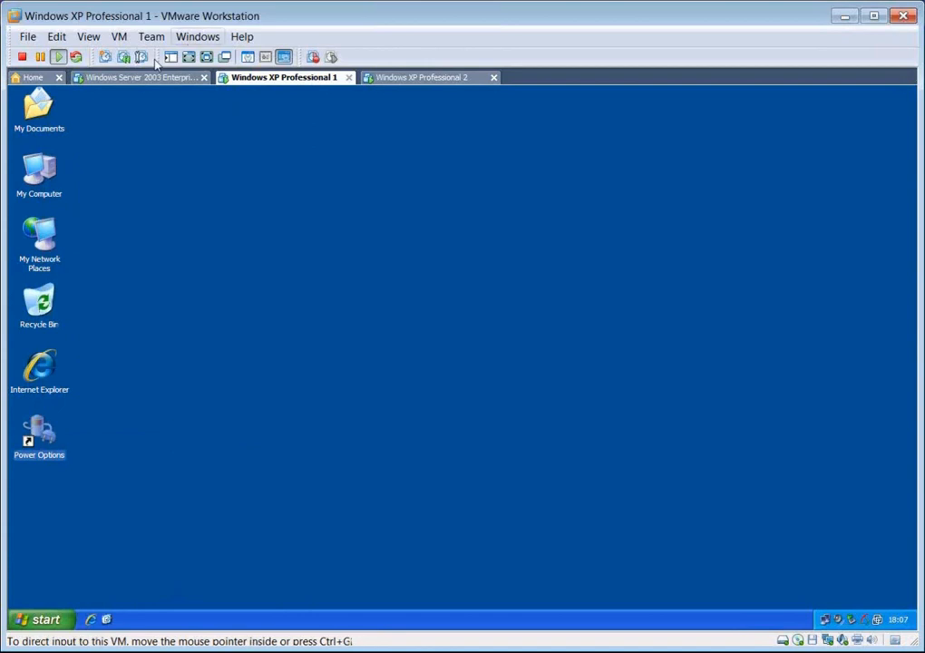
- Return to the Windows Server 2003 virtual machine and unassign the Moderate Energy Savings scheme from the Marketing Department group
left_click(122, 77)
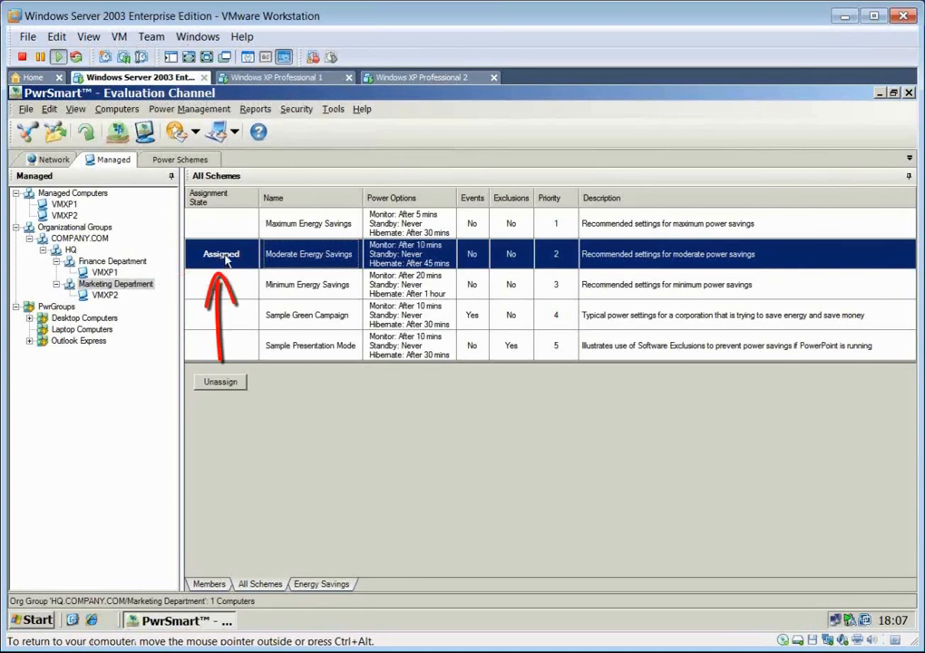
left_click(218, 383)
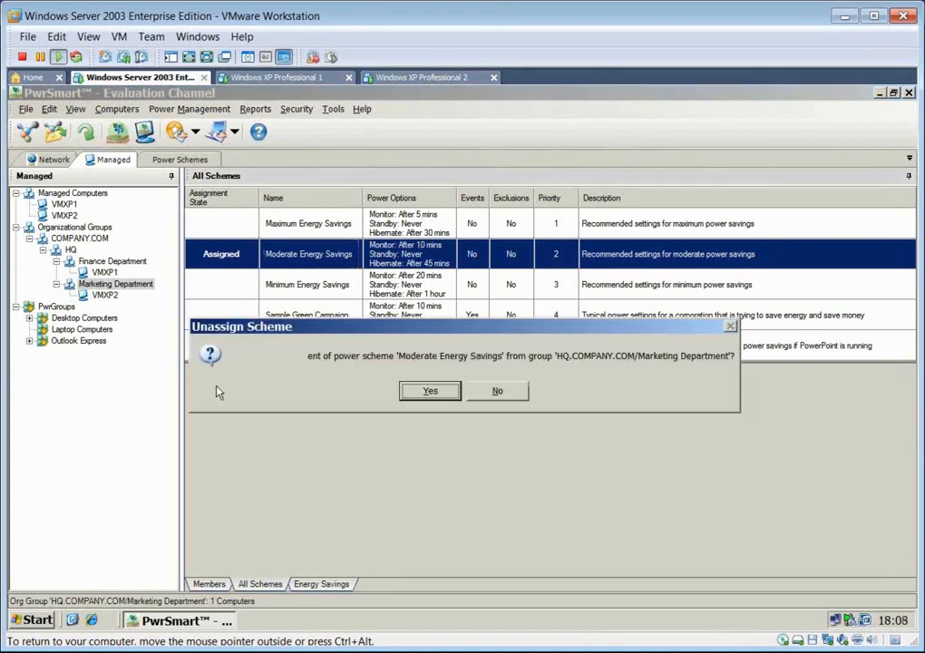
left_click(408, 393)
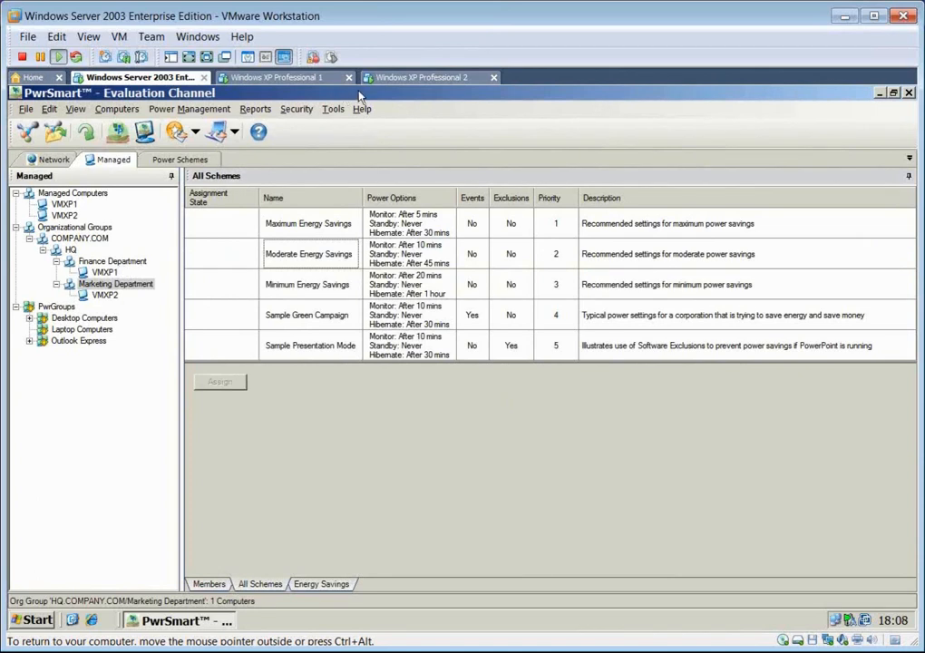
- Switch to the Windows XP Professional 2 virtual machine, check which power scheme is active after the unassignment, and close Power Options
left_click(419, 78)
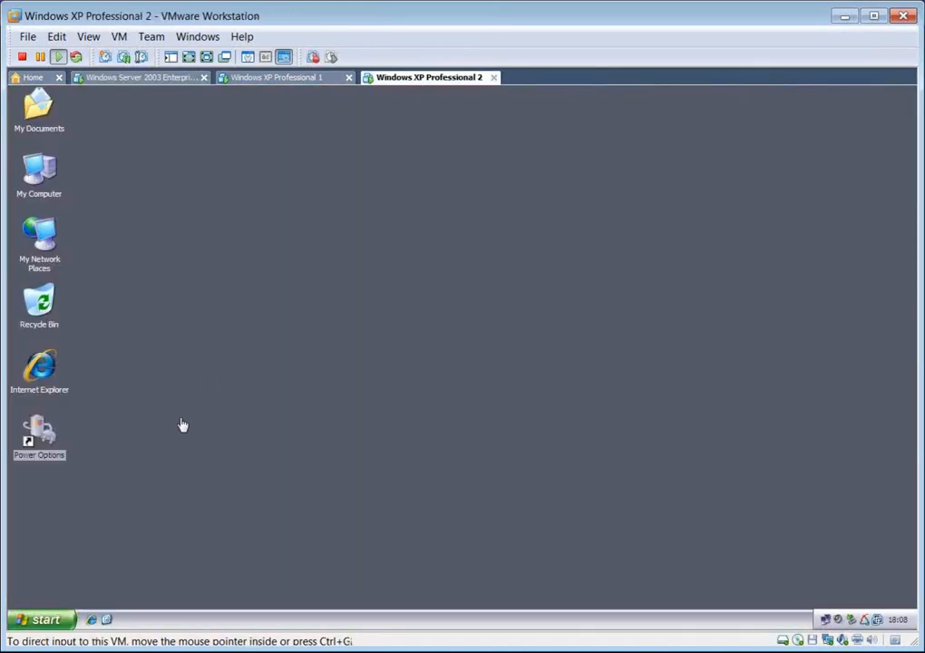
double_click(39, 442)
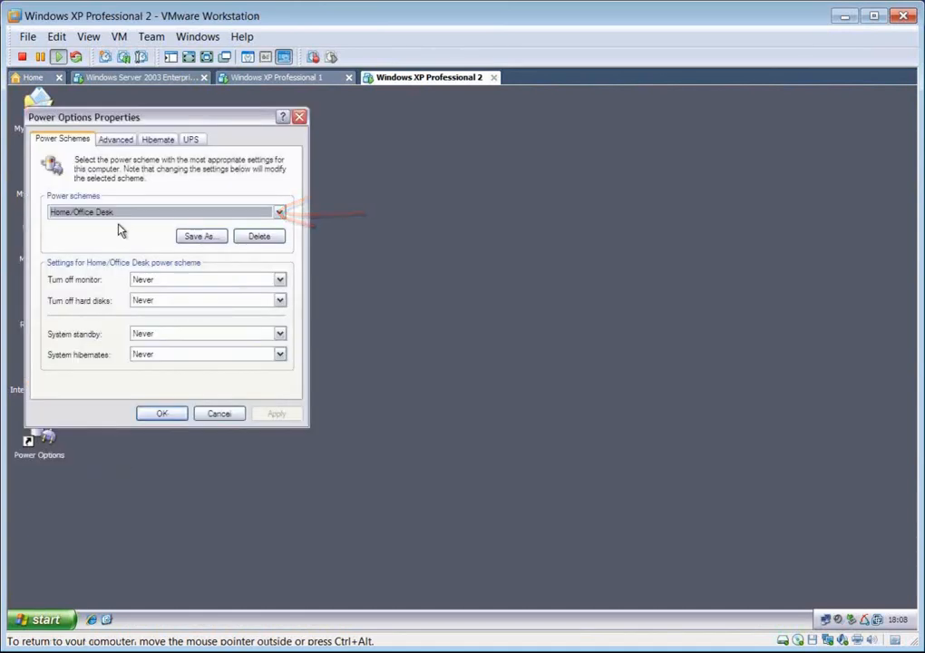
left_click(160, 413)
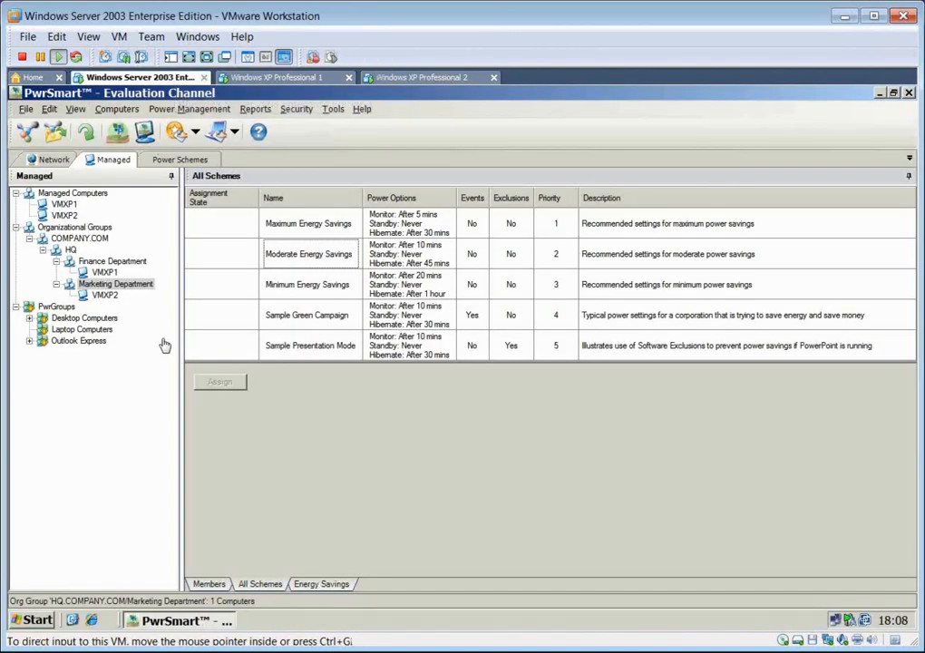